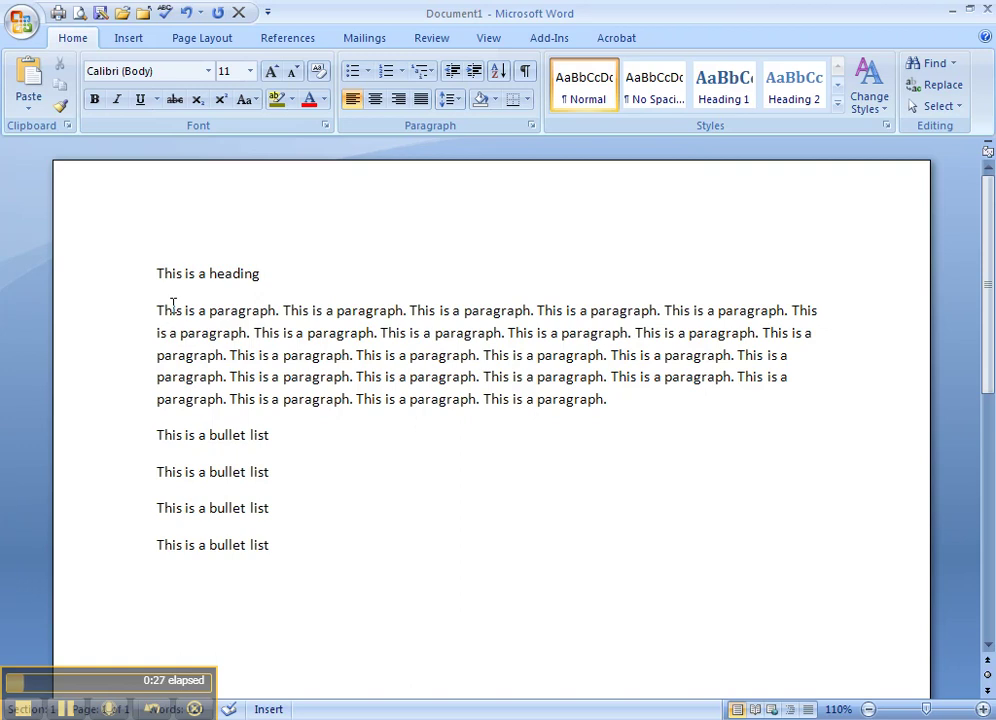
pyautogui.click(152, 311)
pyautogui.press('Tab')
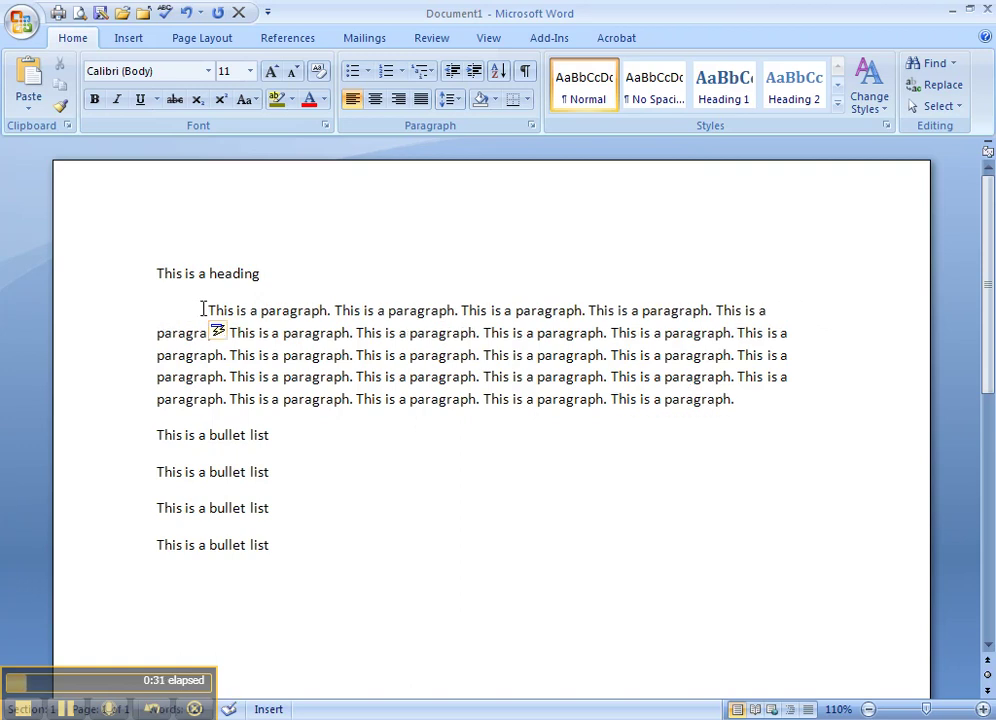
pyautogui.press('BackSpace')
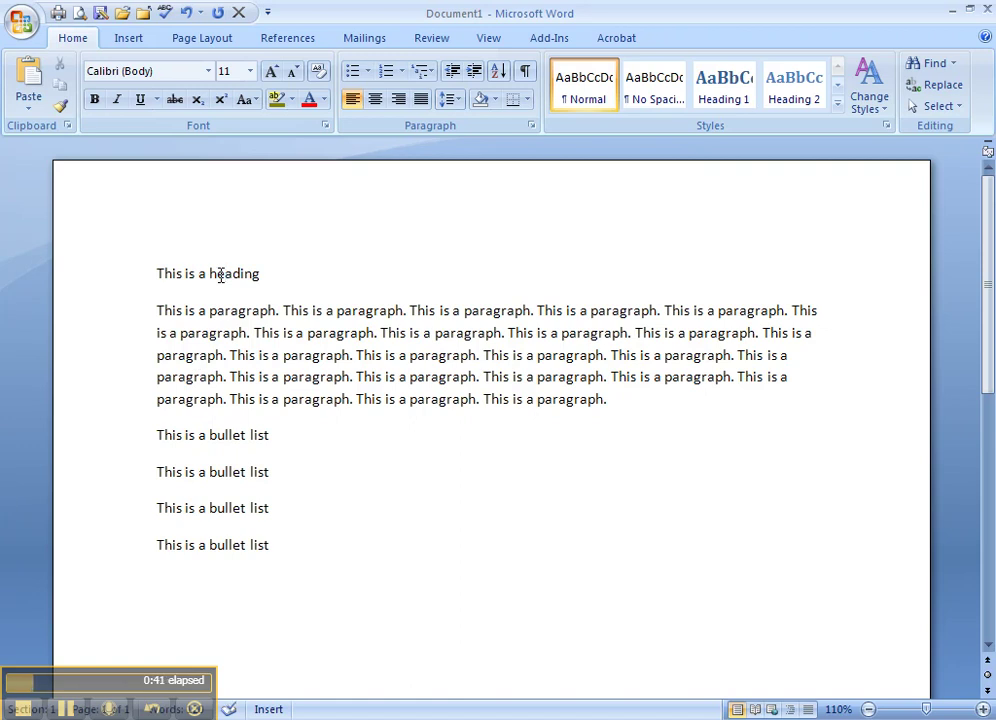
# Apply the Heading 1 style to the "This is a heading" line.
pyautogui.click(220, 275)
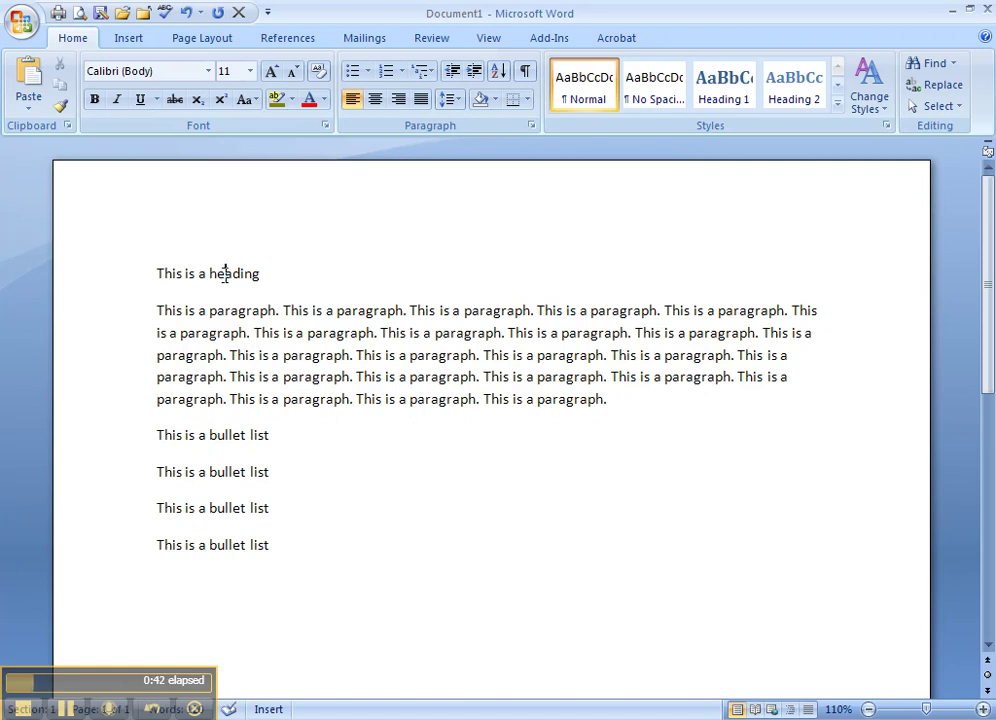
pyautogui.click(737, 95)
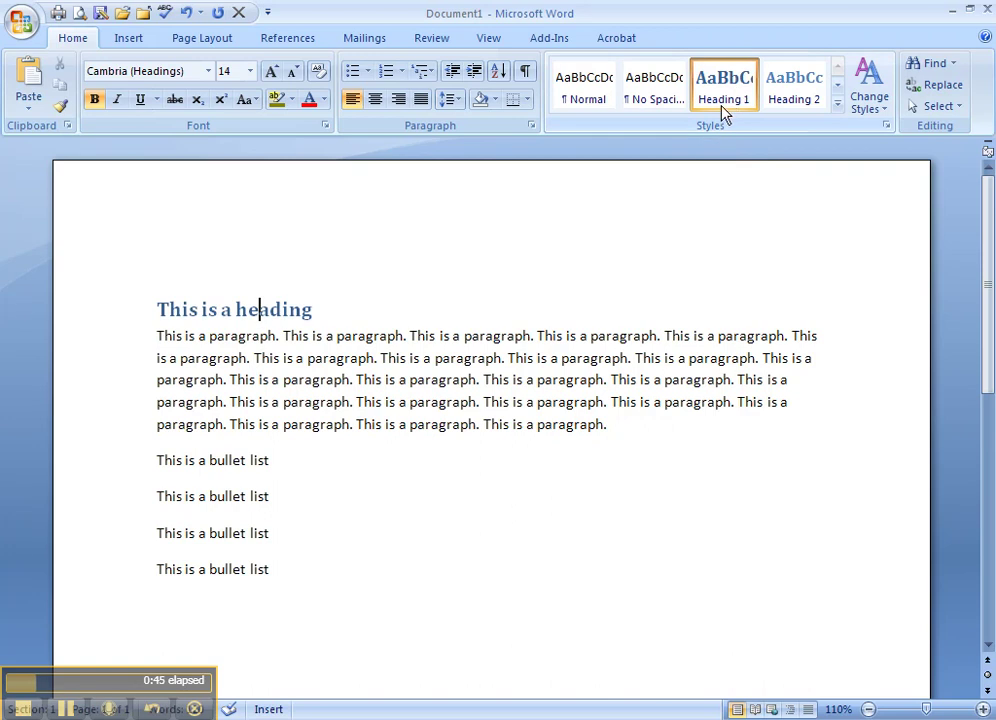
# Turn the four "This is a bullet list" lines into a bulleted list.
pyautogui.moveTo(211, 463); pyautogui.dragTo(245, 569)
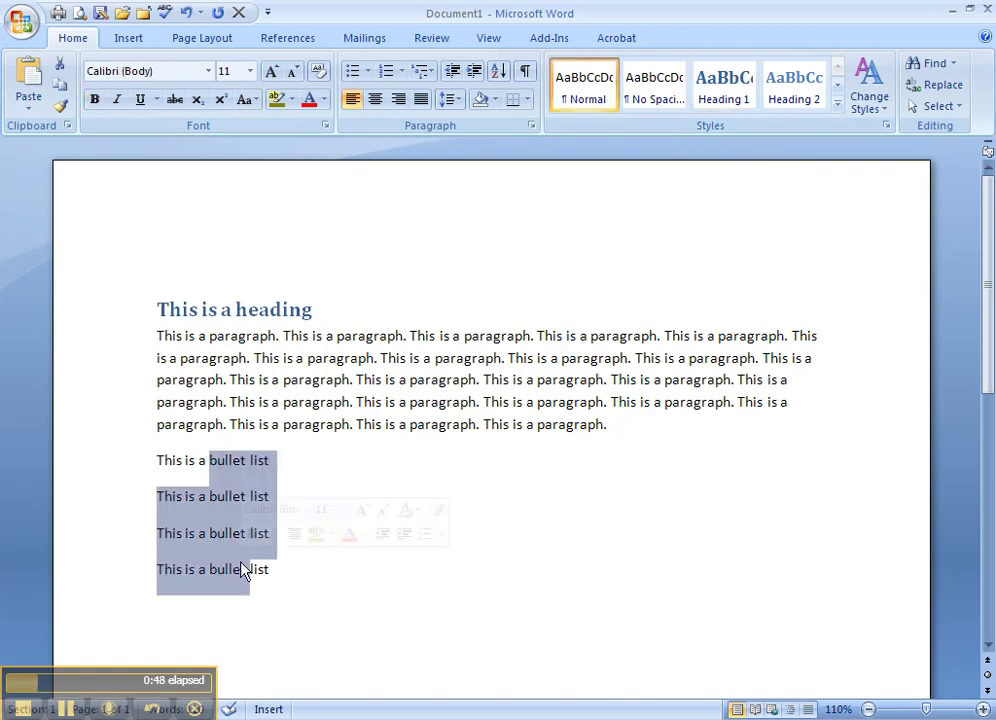
pyautogui.click(356, 74)
pyautogui.click(316, 405)
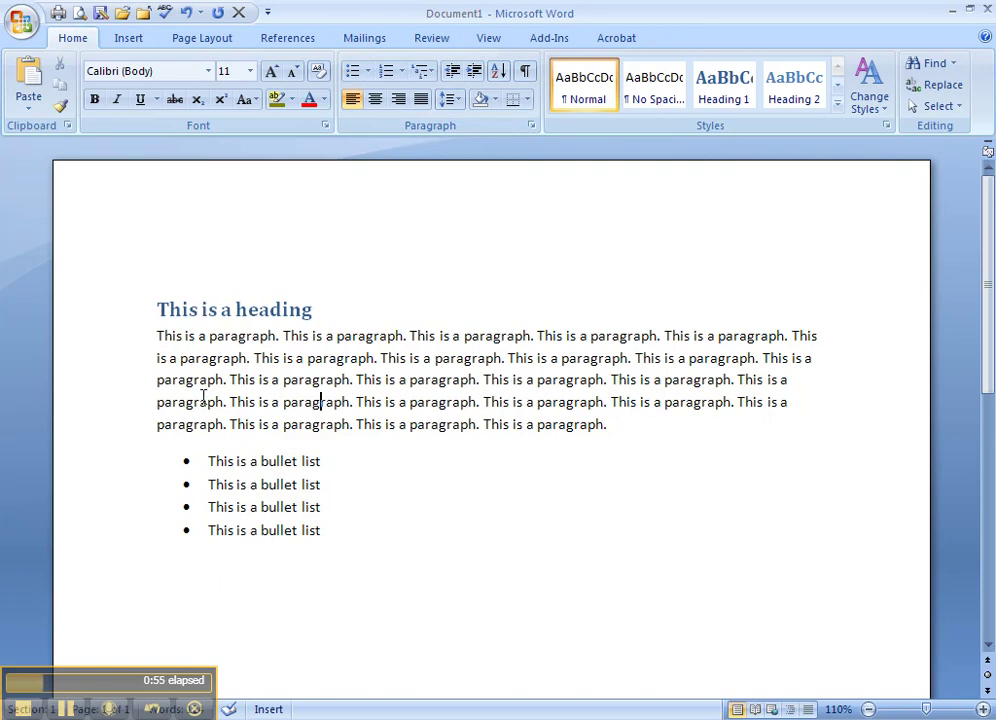
# Modify the Heading 1 style to use the Calibri (Body) font at size 18.
pyautogui.click(225, 311)
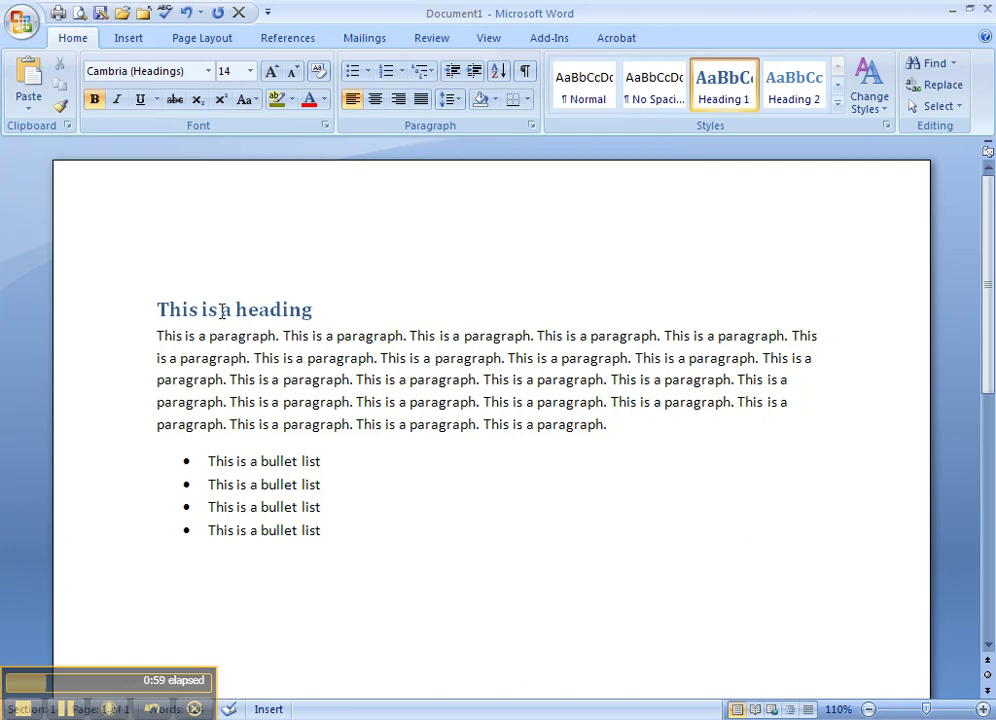
pyautogui.click(221, 311)
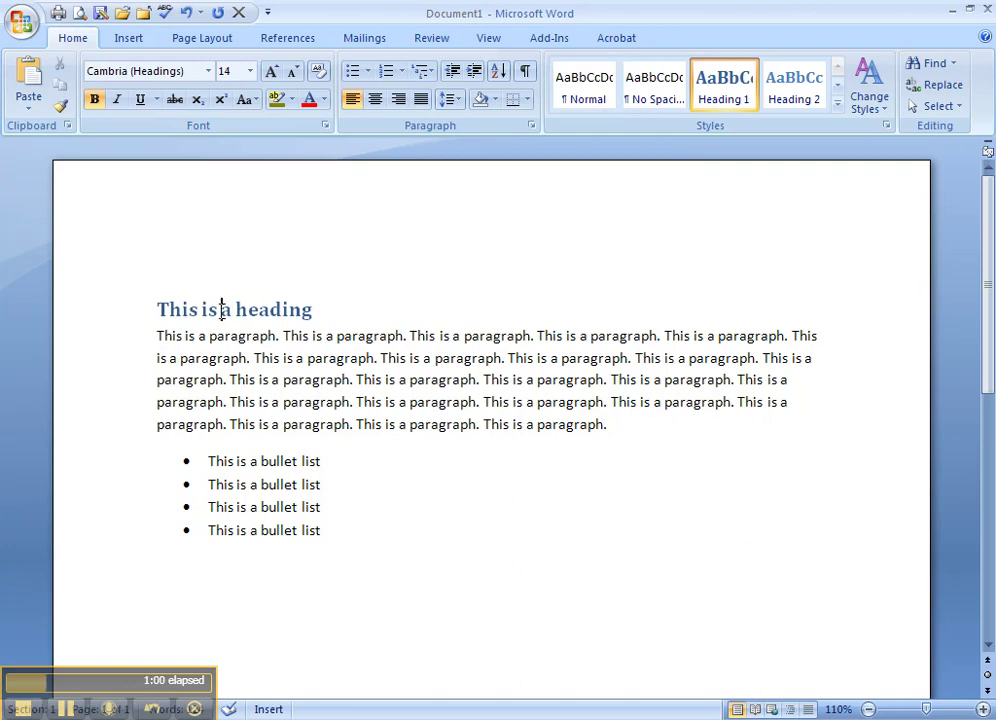
pyautogui.rightClick(739, 98)
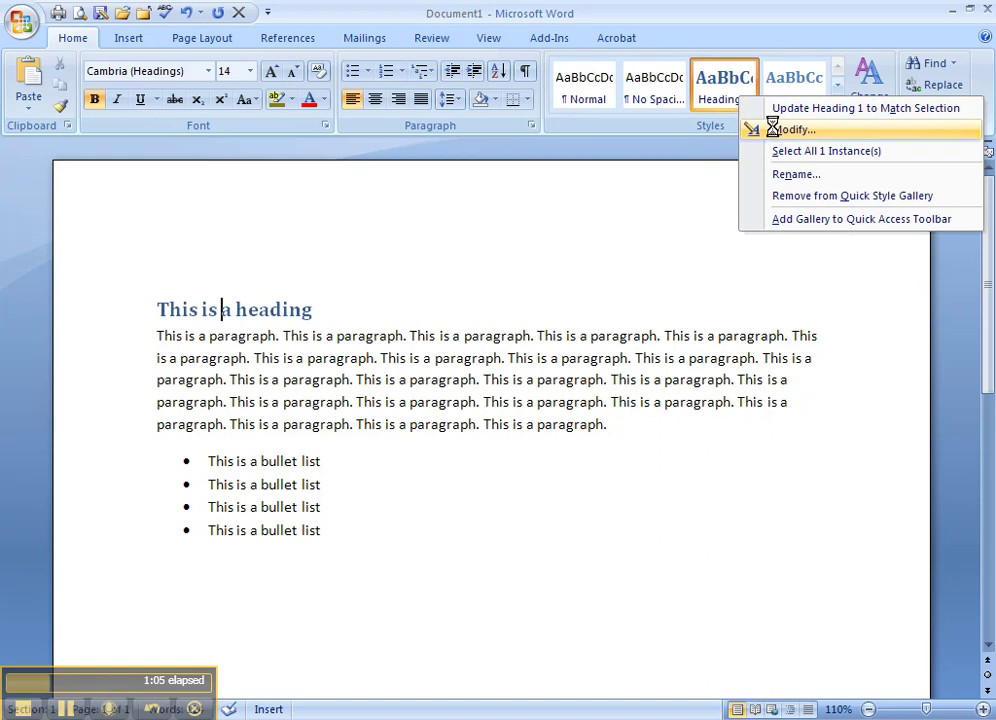
pyautogui.click(775, 131)
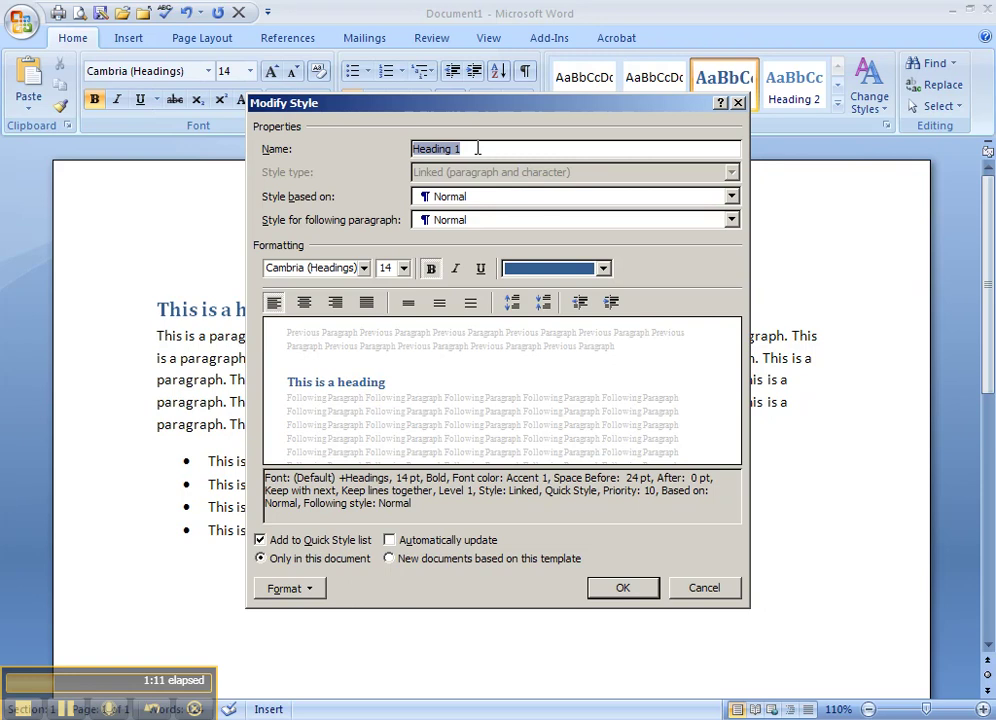
pyautogui.click(365, 268)
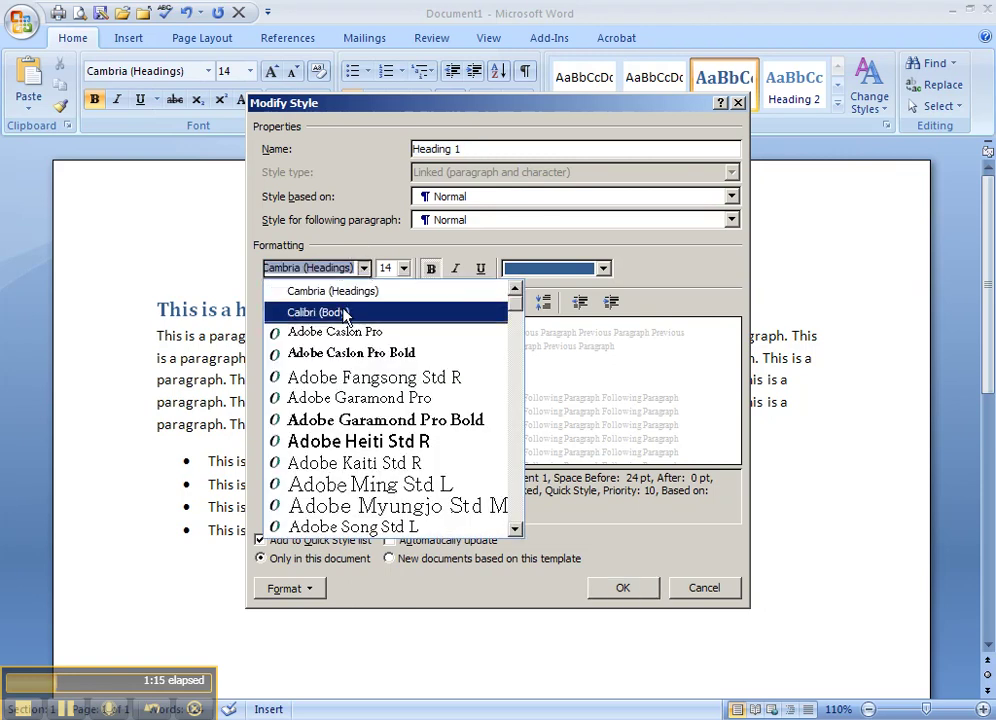
pyautogui.click(343, 310)
pyautogui.click(404, 268)
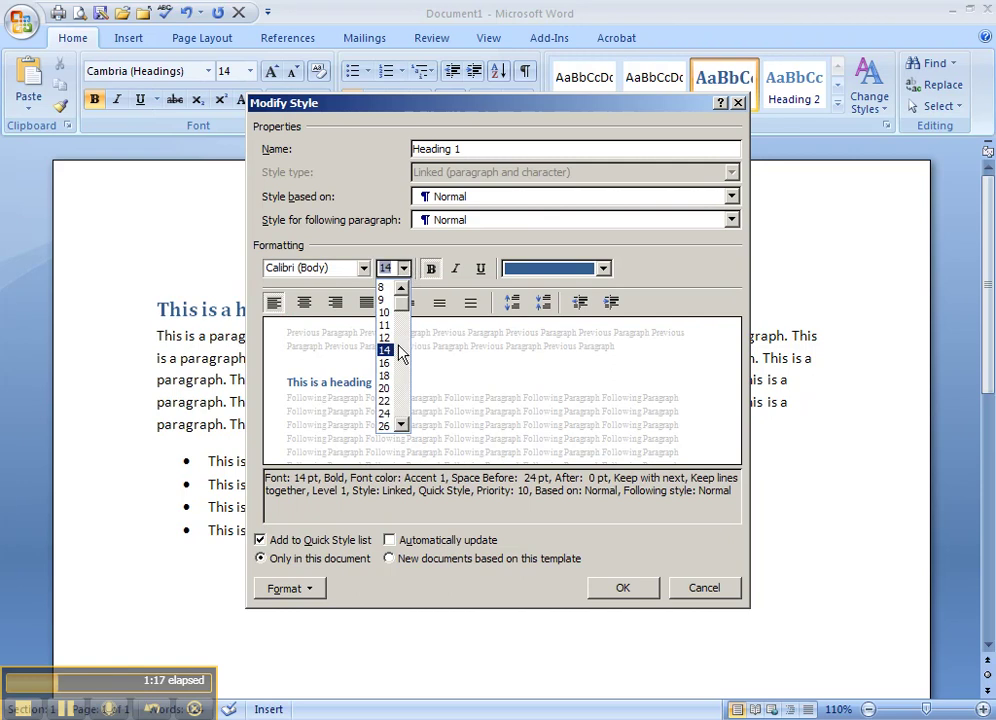
pyautogui.click(386, 375)
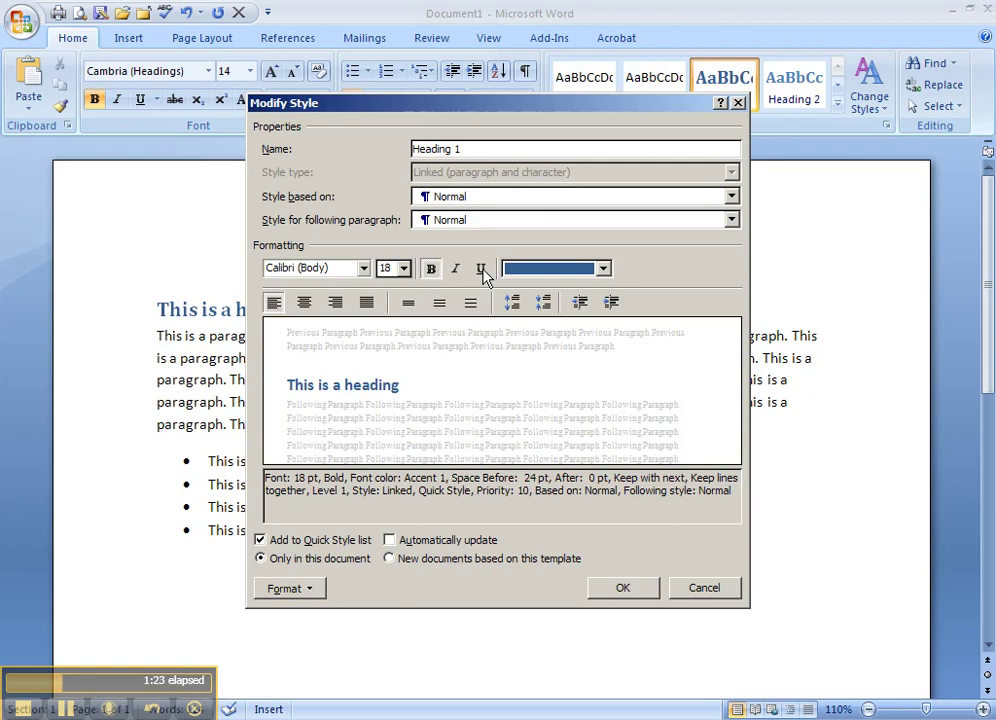
# Set the Heading 1 style's font color to the darker green shade of the Accent 3 theme color.
pyautogui.click(604, 270)
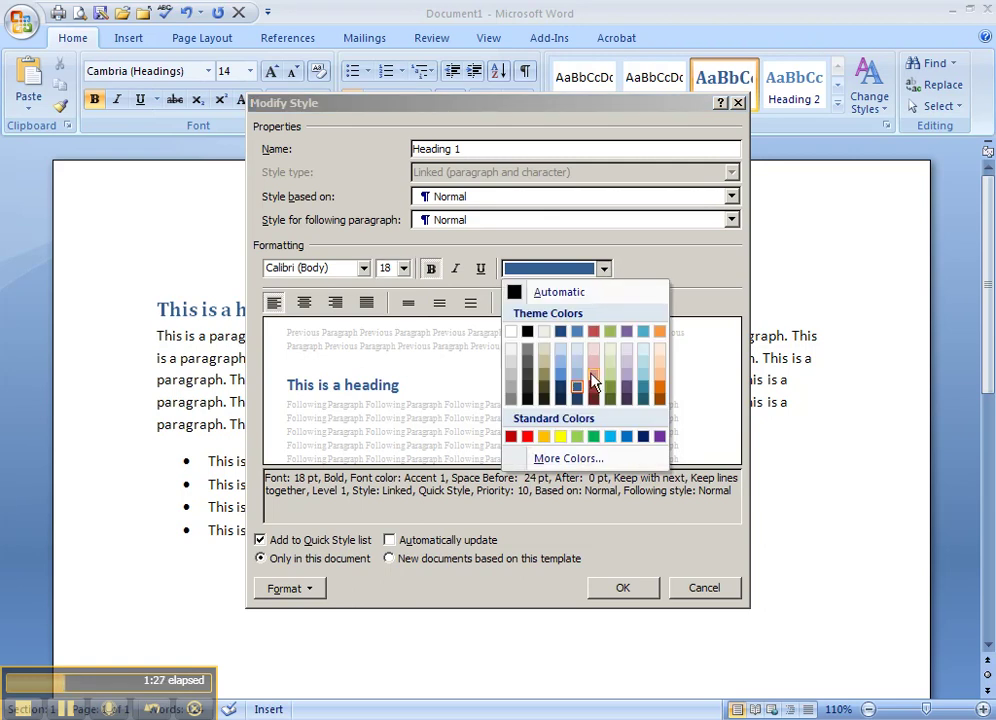
pyautogui.click(594, 383)
pyautogui.click(604, 270)
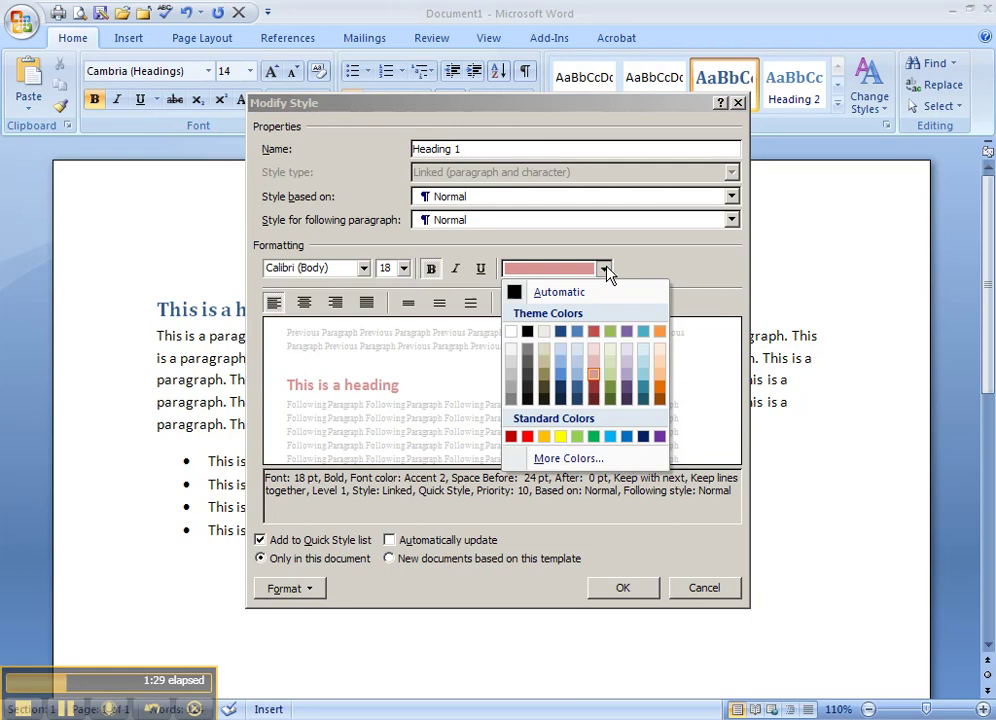
pyautogui.click(612, 389)
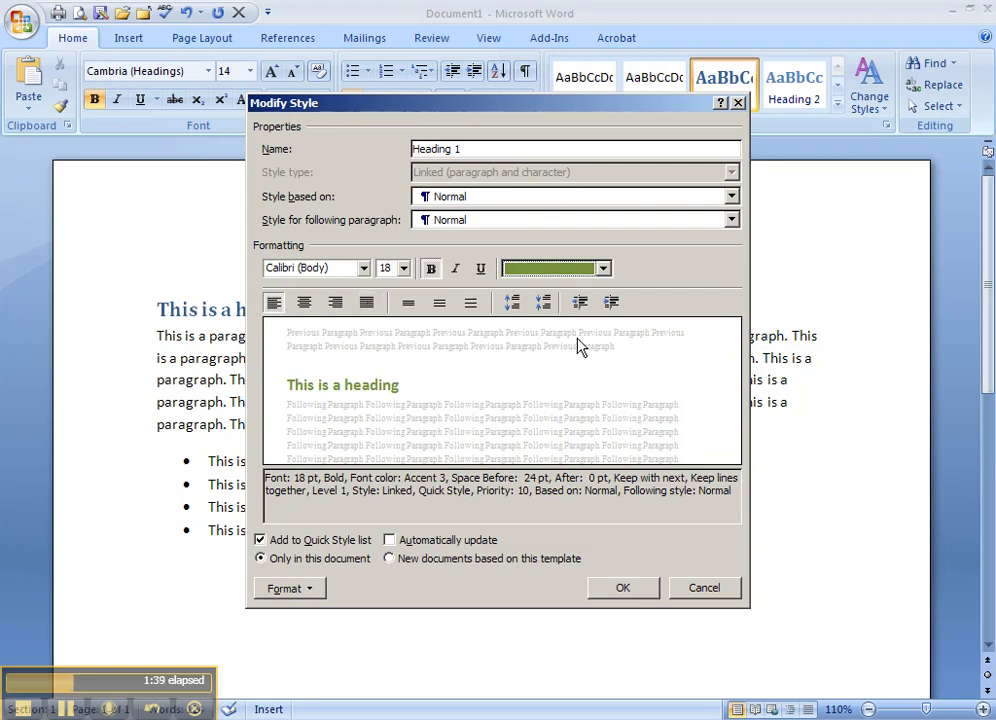
# Open the detailed font settings of the Heading 1 style.
pyautogui.click(318, 590)
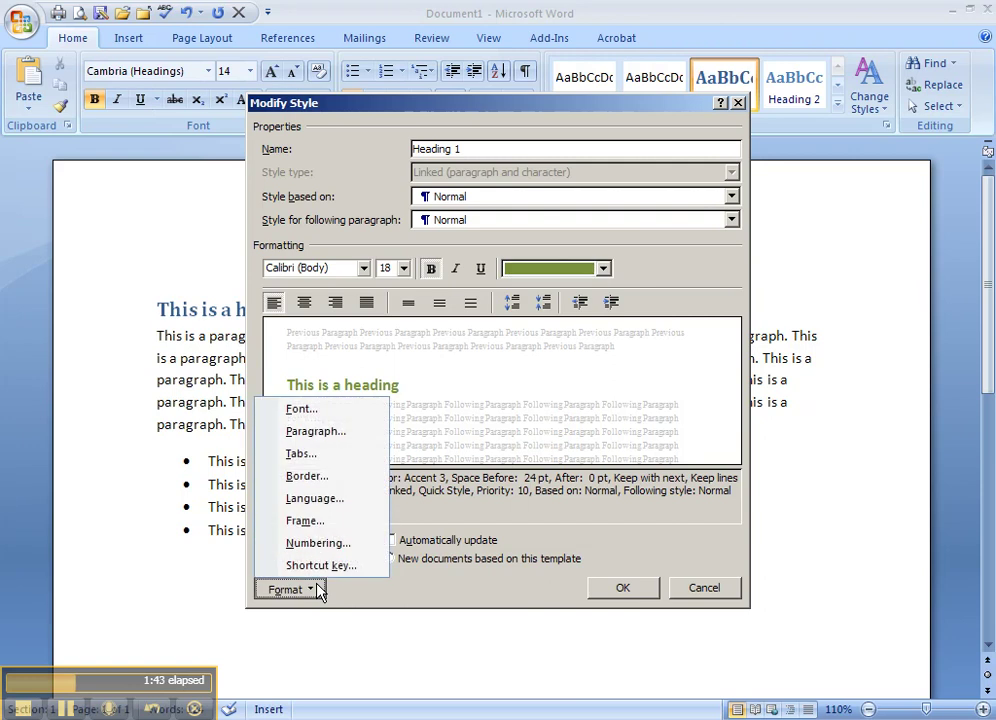
pyautogui.click(331, 410)
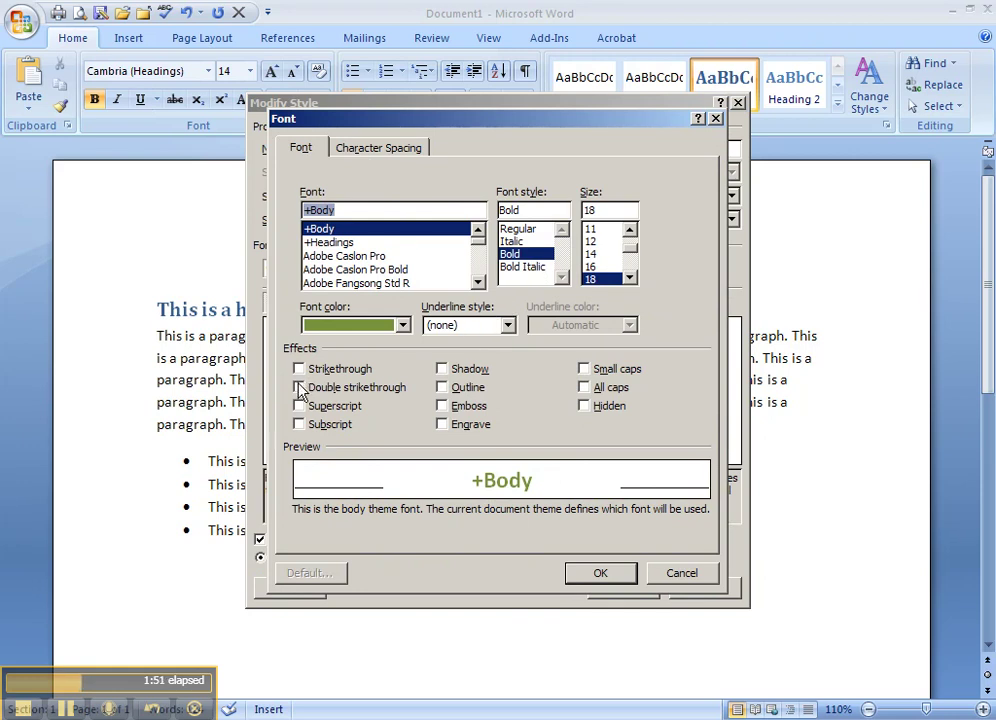
# Try the Shadow, Emboss and All caps effects on the heading font, turning each one off again.
pyautogui.click(442, 370)
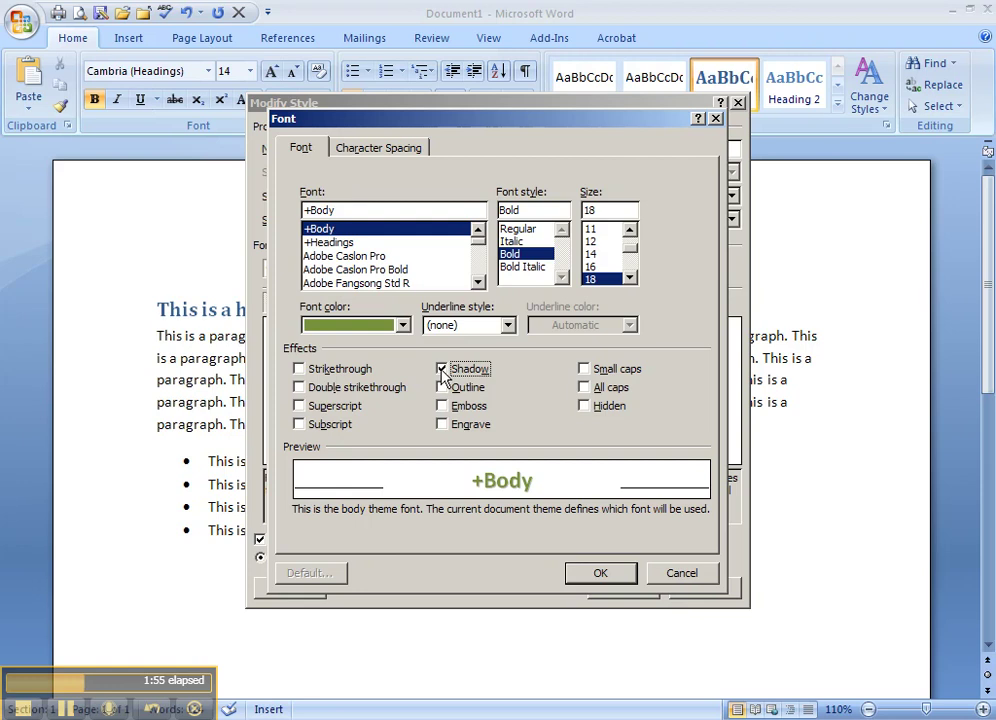
pyautogui.click(442, 406)
pyautogui.click(442, 371)
pyautogui.click(442, 406)
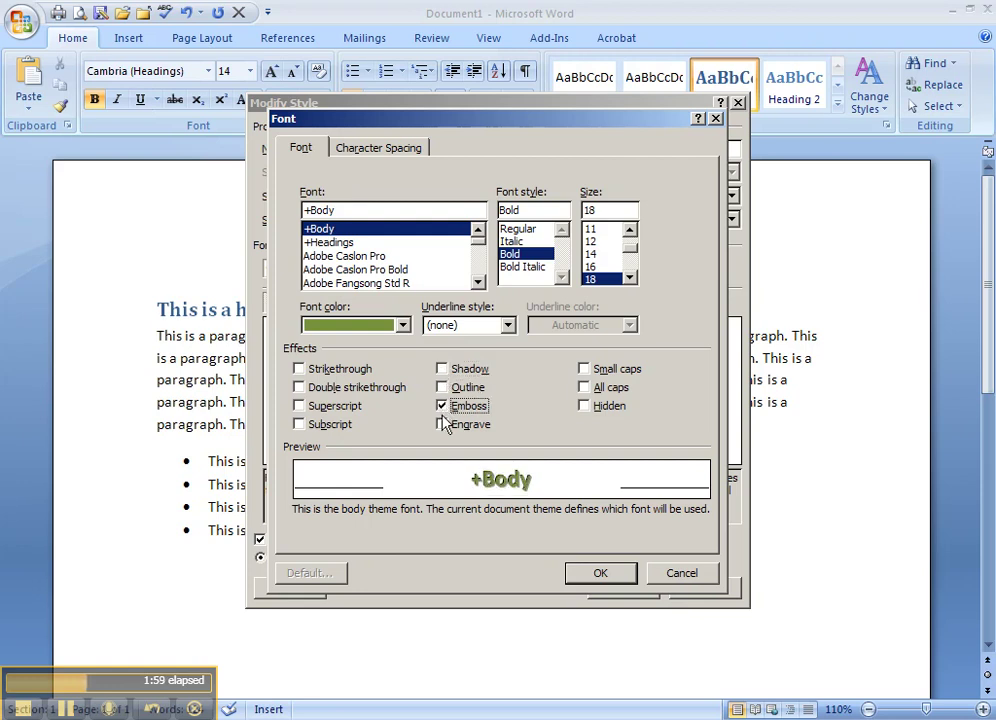
pyautogui.click(442, 406)
pyautogui.click(585, 388)
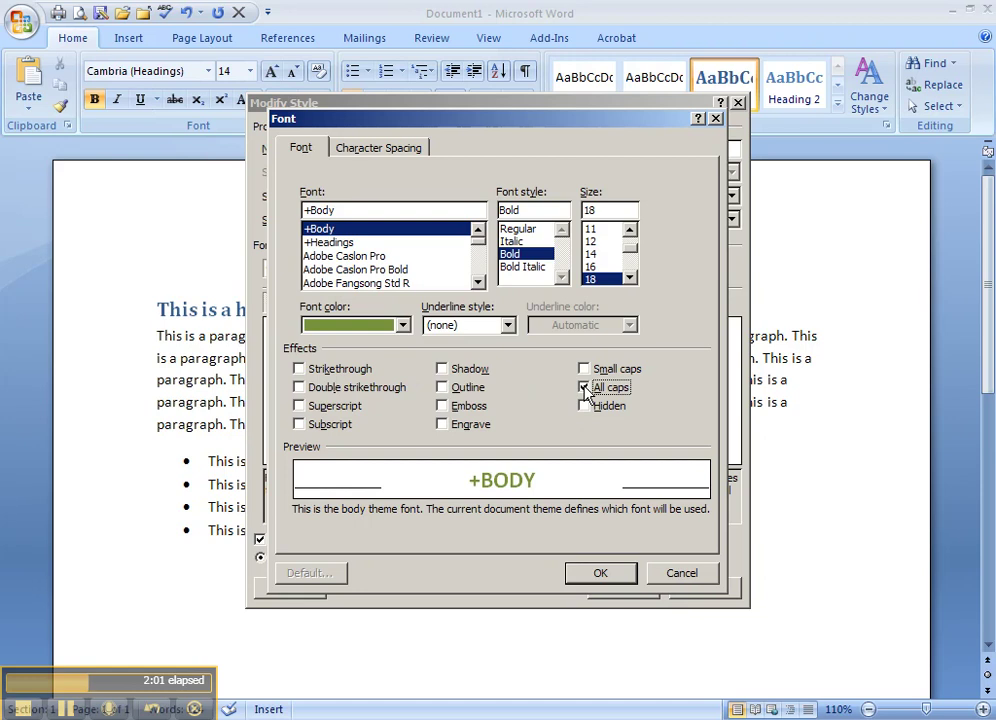
pyautogui.click(585, 388)
# Set the heading font's character spacing to Condensed by 1 pt and apply the font settings.
pyautogui.click(372, 149)
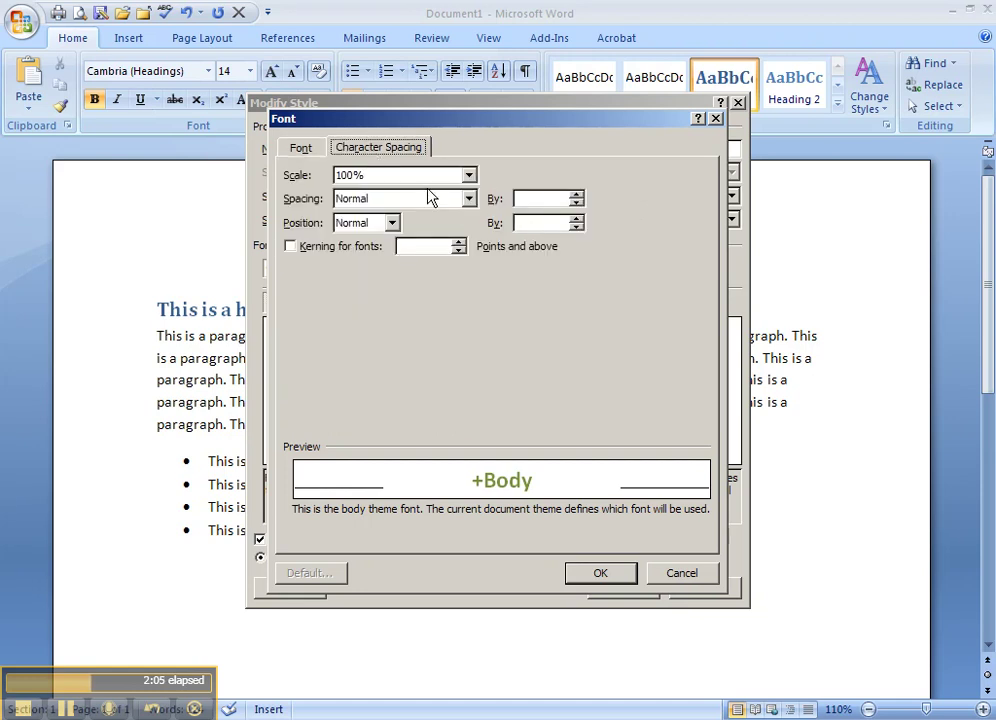
pyautogui.click(468, 198)
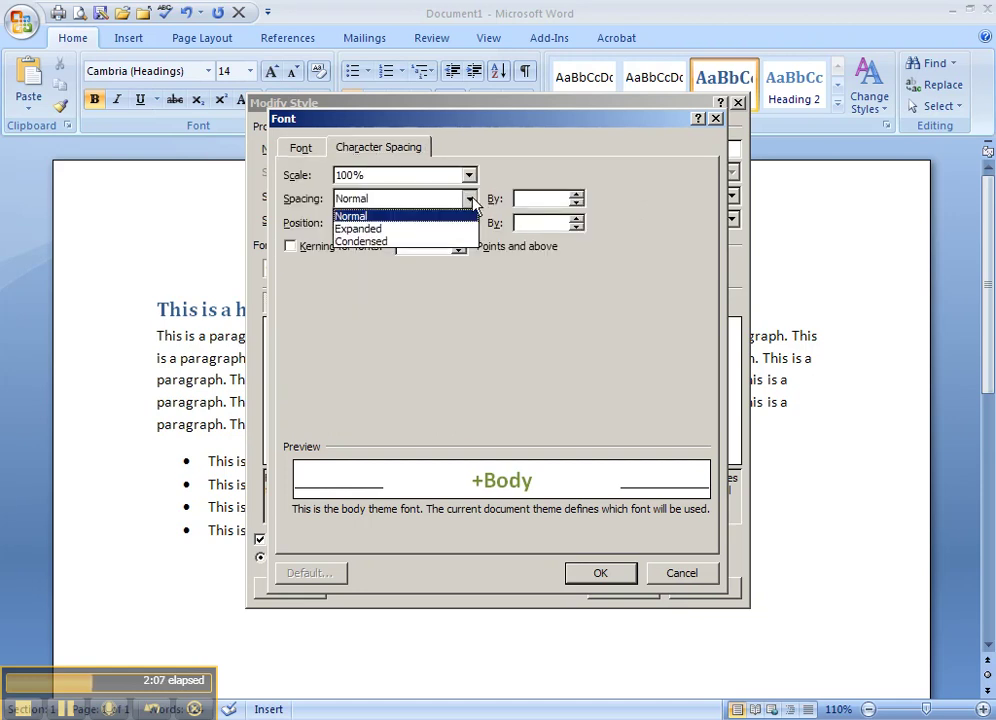
pyautogui.click(378, 245)
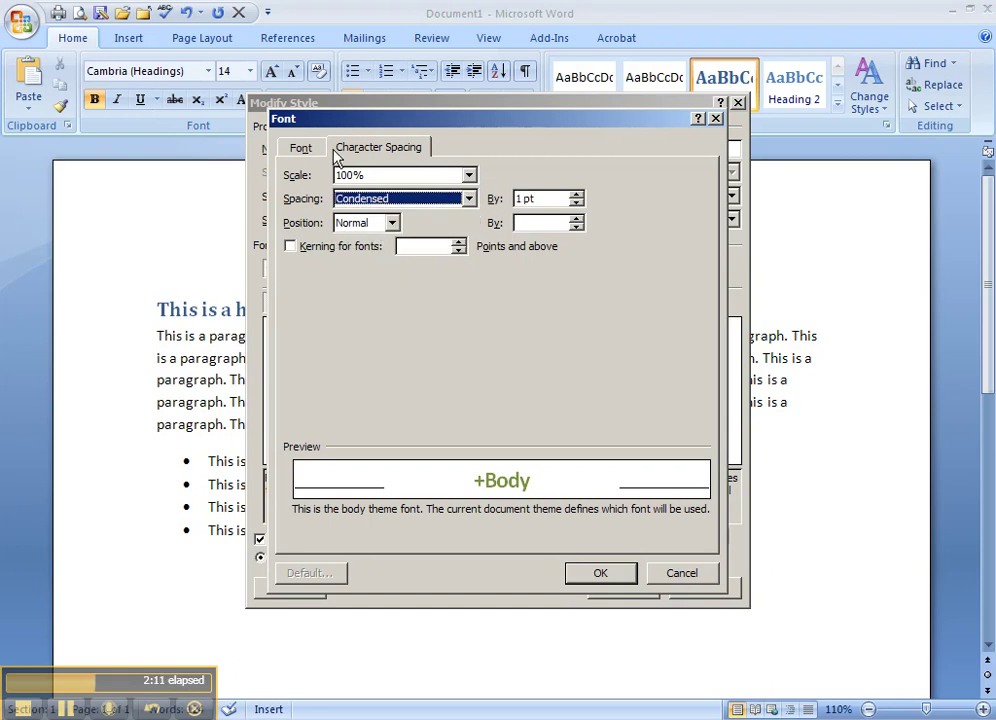
pyautogui.click(301, 148)
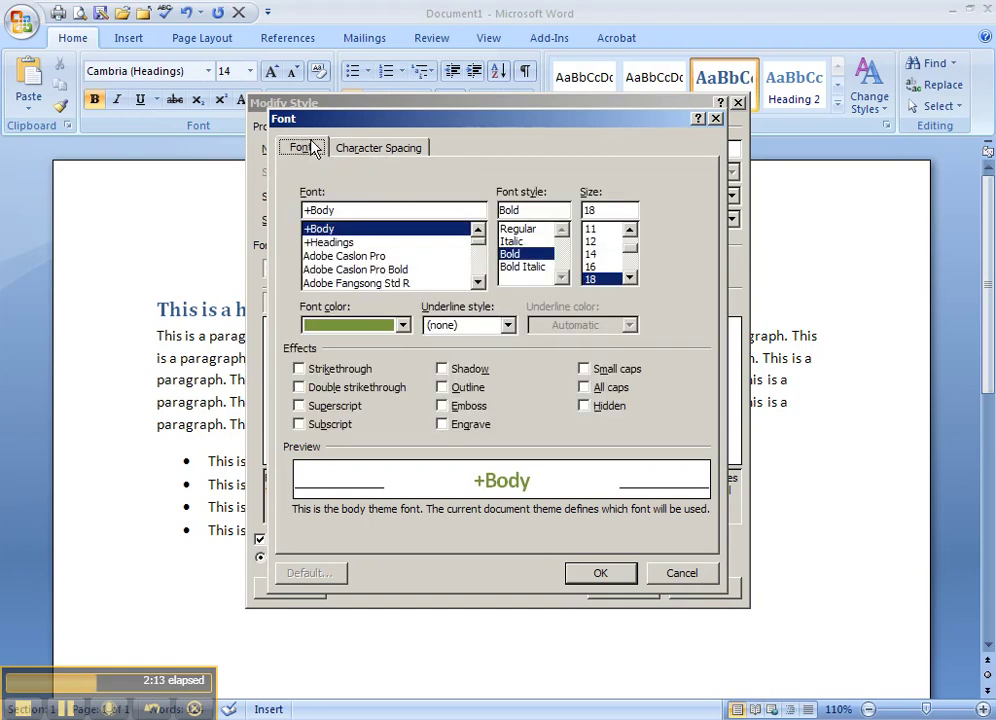
pyautogui.click(603, 573)
# Set the Heading 1 style's paragraph spacing after to 12 pt.
pyautogui.click(287, 590)
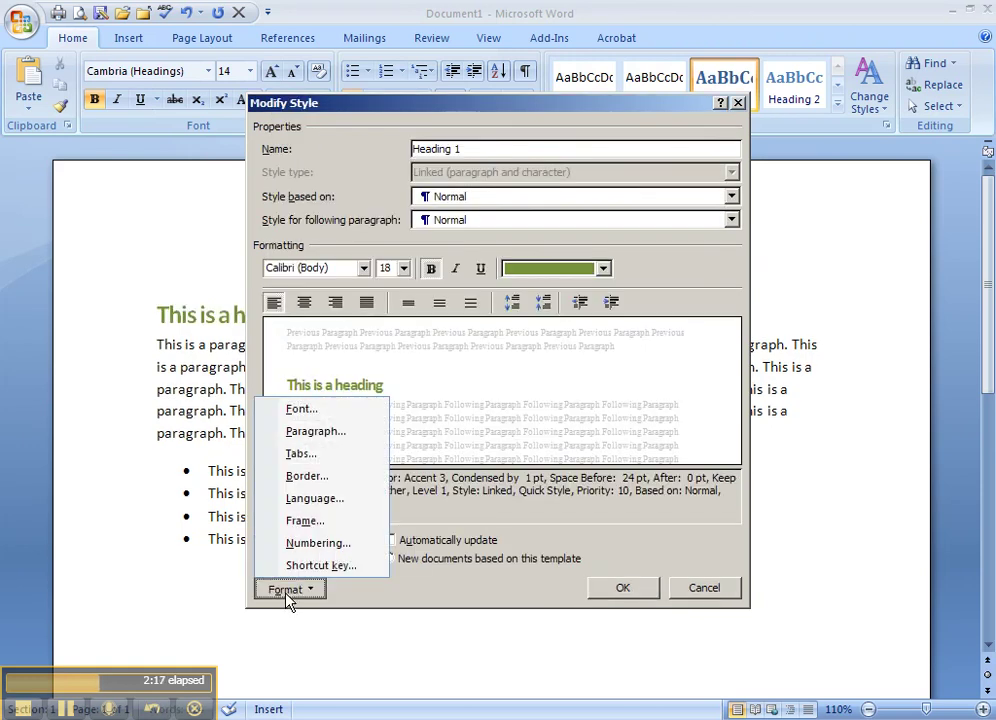
pyautogui.click(315, 431)
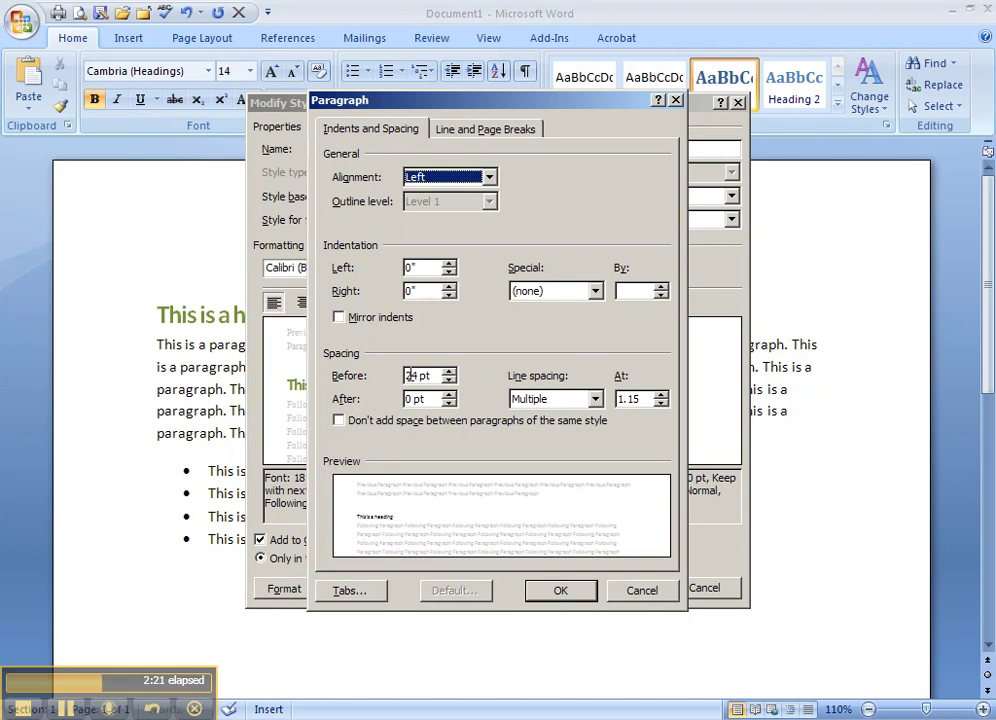
pyautogui.click(450, 395)
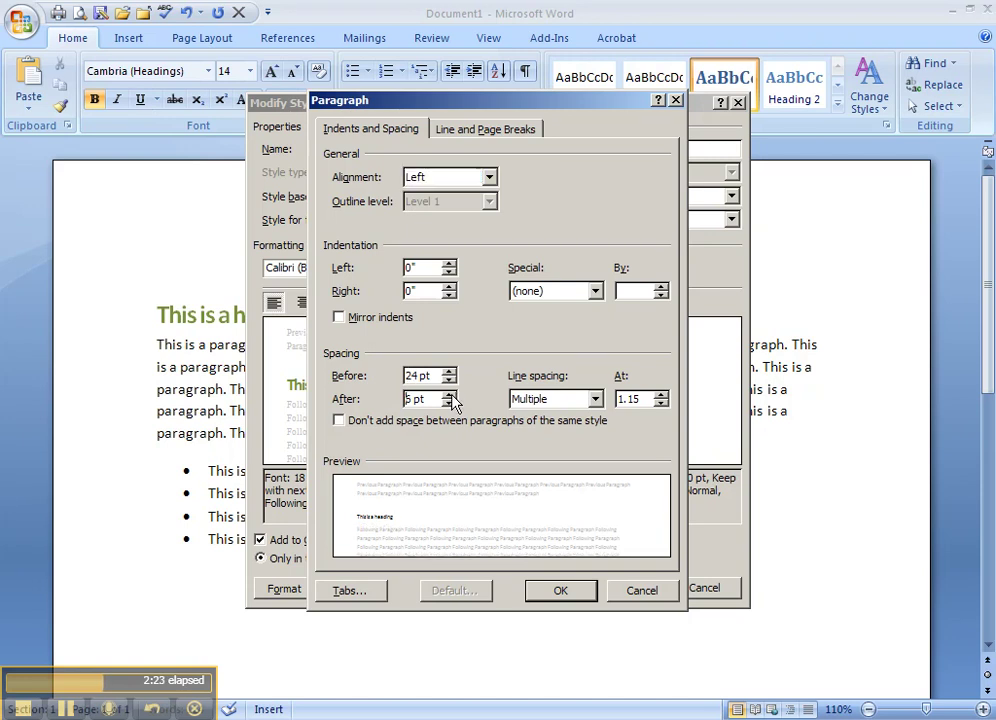
pyautogui.click(450, 395)
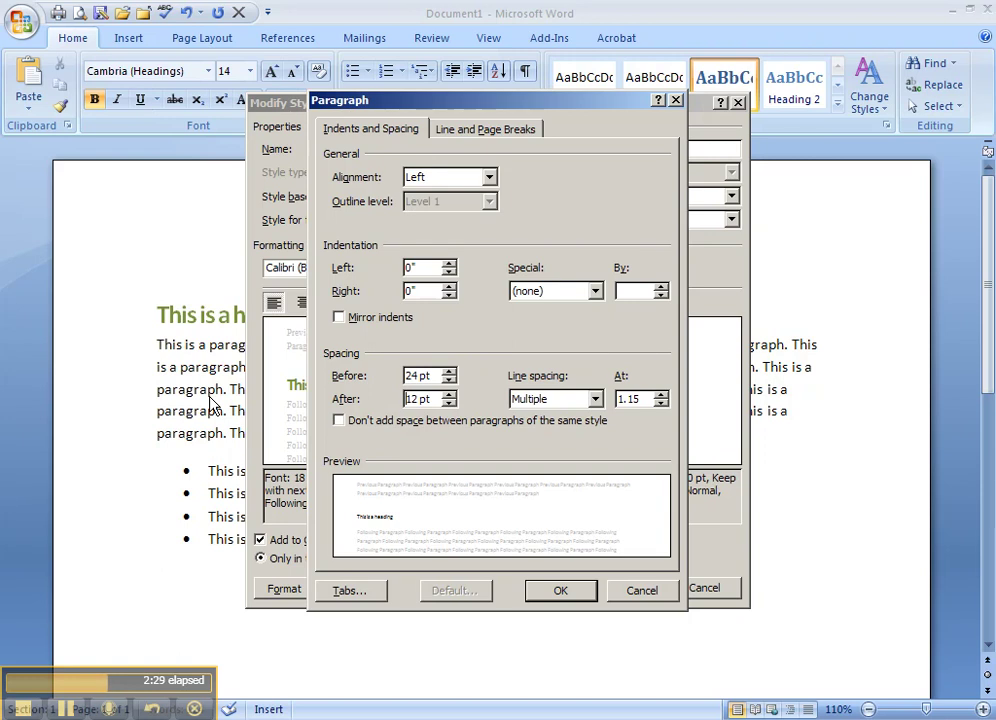
pyautogui.click(578, 589)
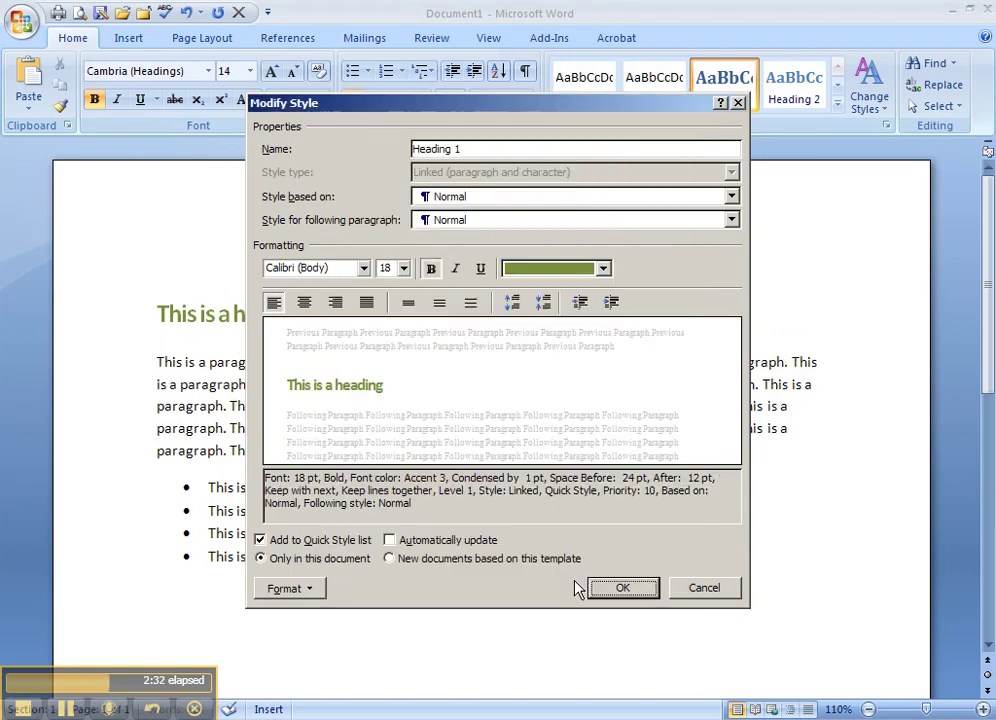
# Set the Heading 1 style's paragraph spacing after to 6 pt.
pyautogui.click(290, 588)
pyautogui.click(312, 440)
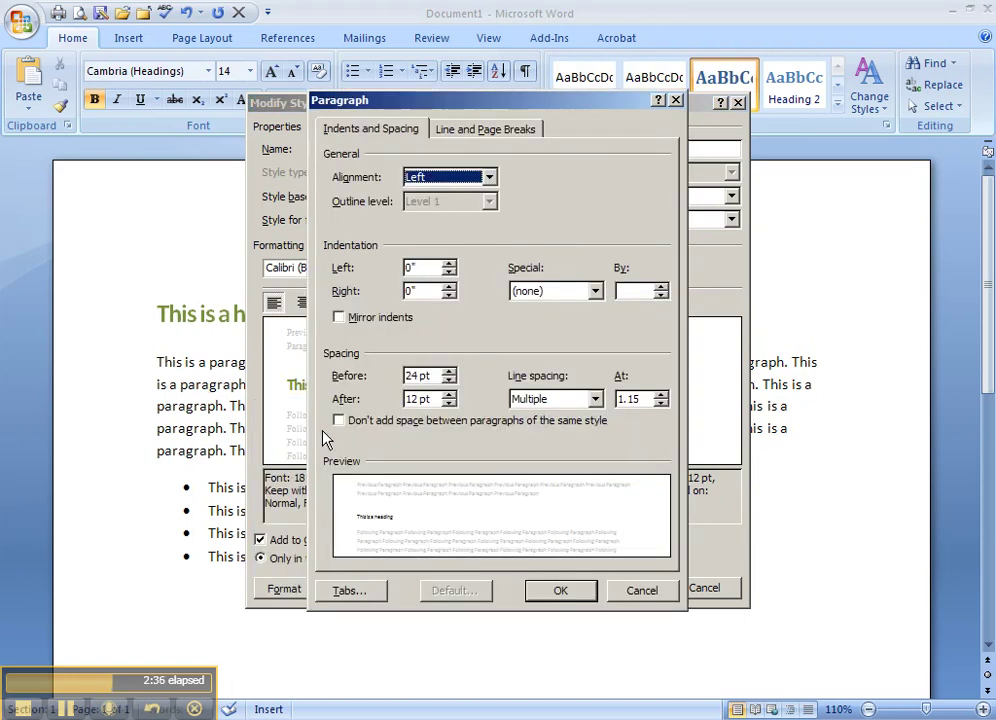
pyautogui.click(449, 395)
pyautogui.click(449, 403)
pyautogui.click(449, 403)
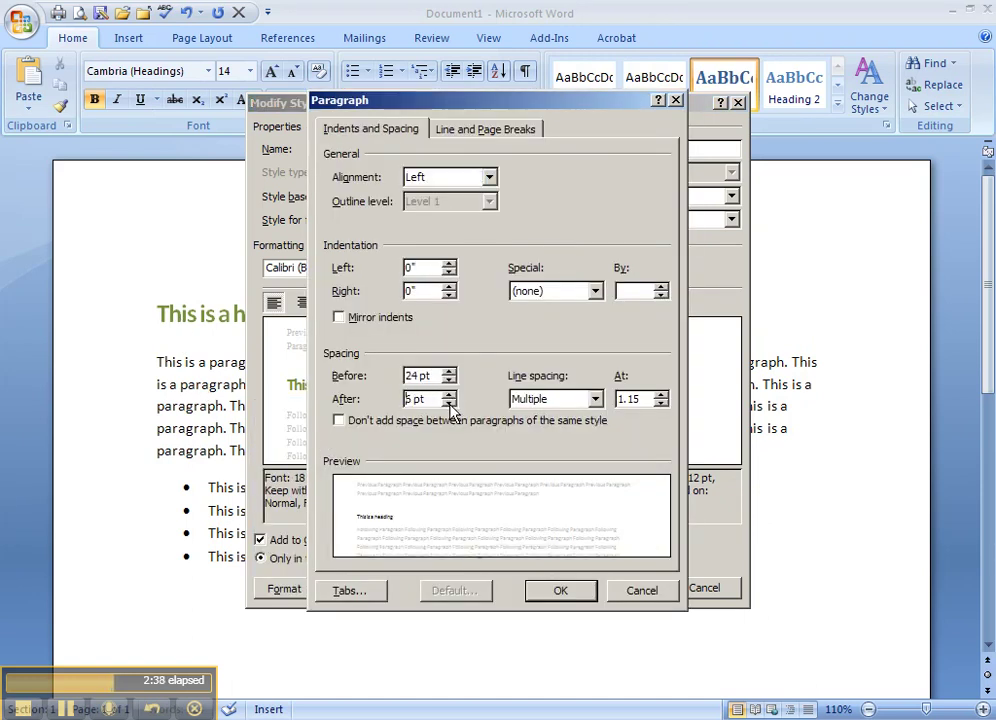
pyautogui.click(567, 590)
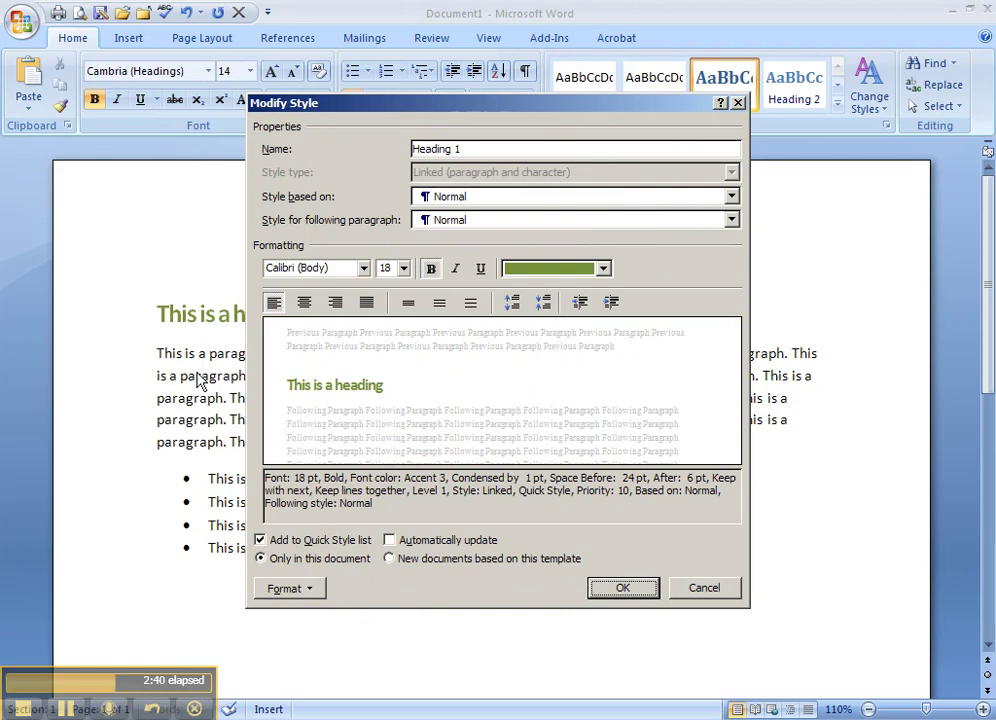
# Add a single ½ pt solid bottom border to the Heading 1 style, picking orange as the border color.
pyautogui.click(305, 589)
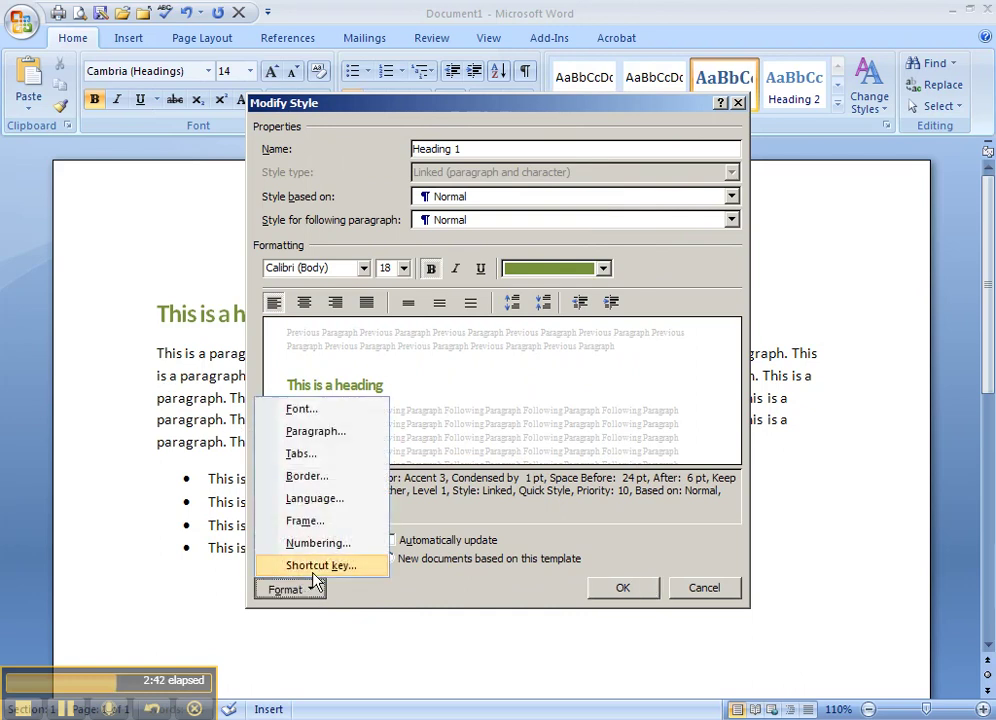
pyautogui.click(321, 483)
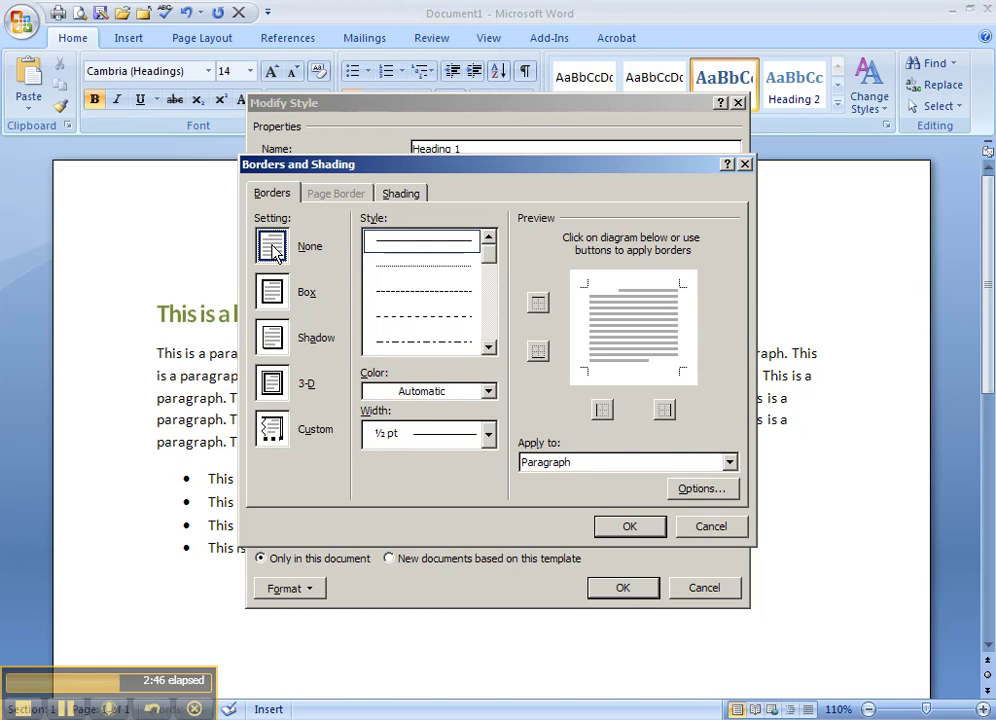
pyautogui.click(274, 340)
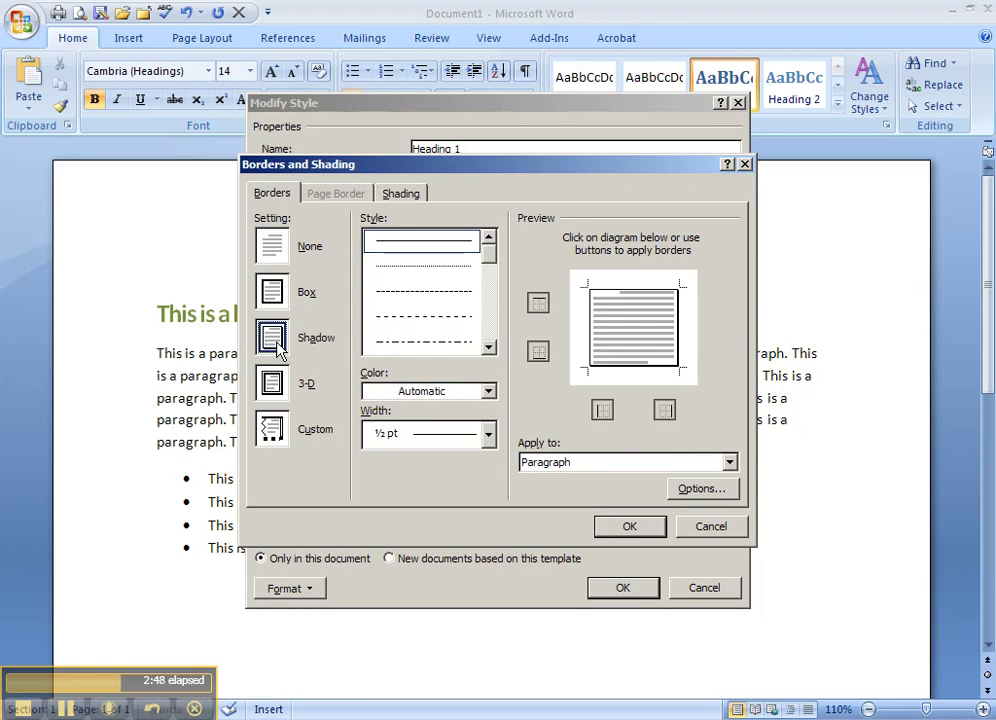
pyautogui.click(276, 254)
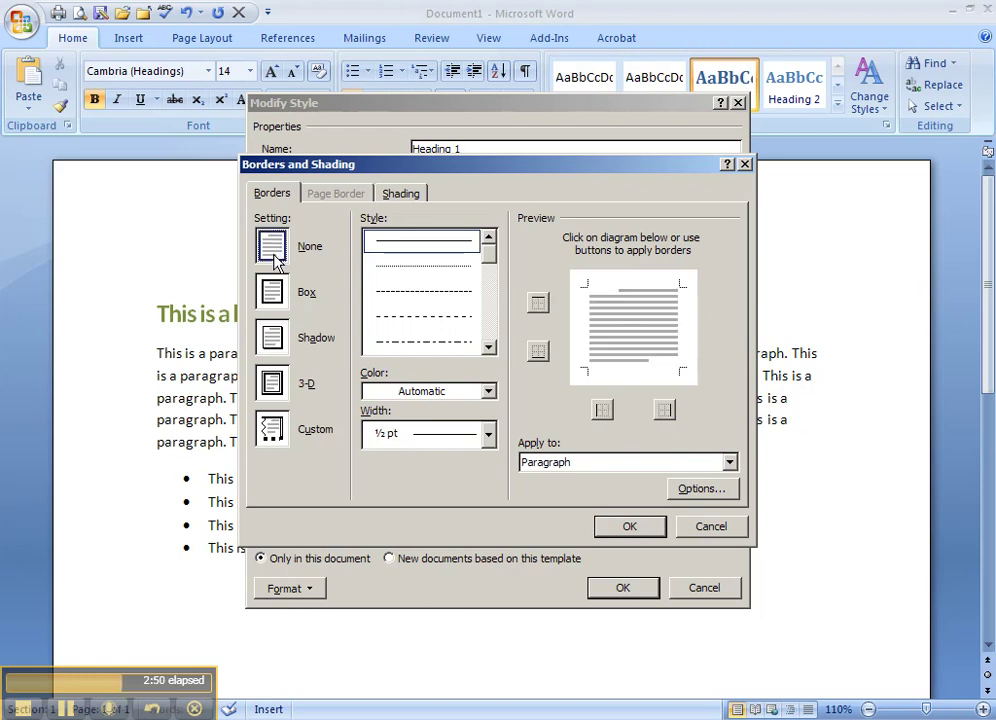
pyautogui.click(627, 375)
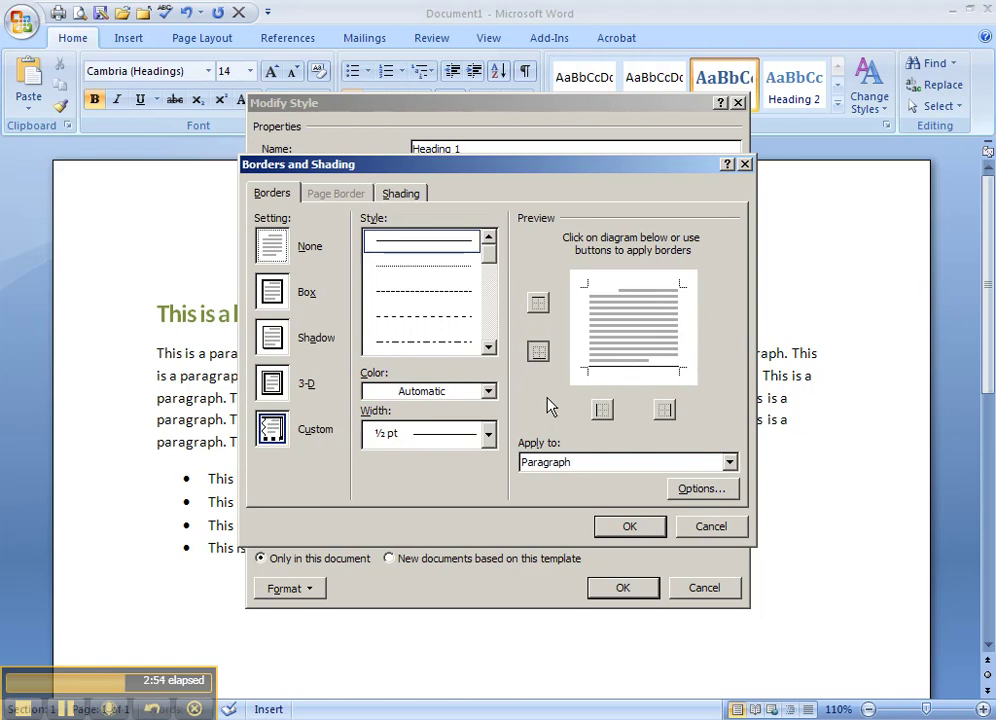
pyautogui.click(489, 392)
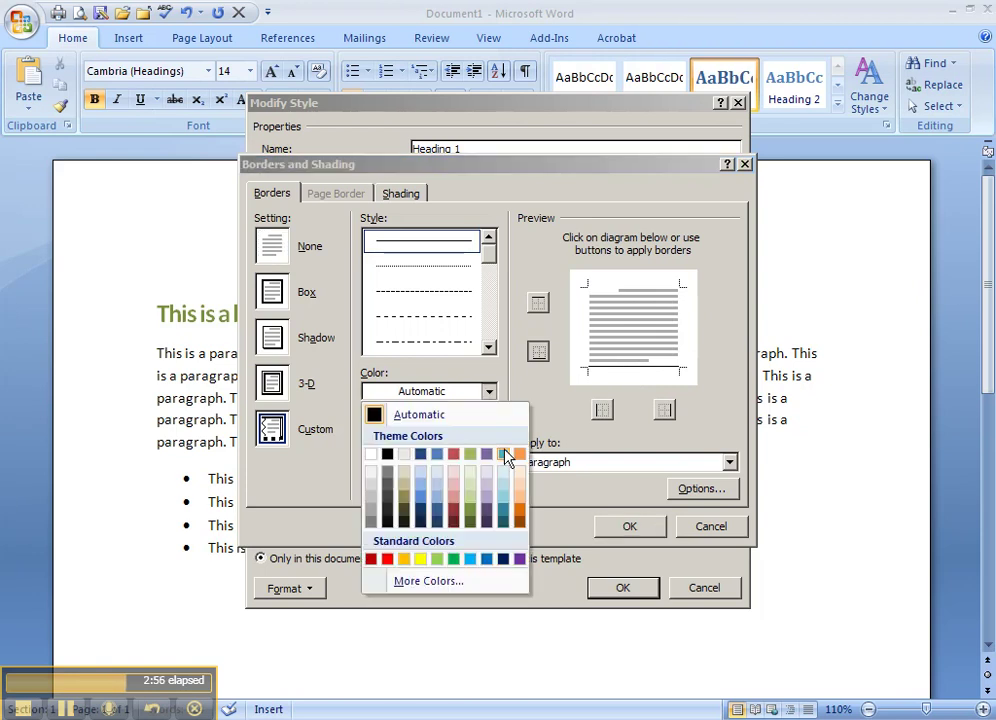
pyautogui.click(519, 455)
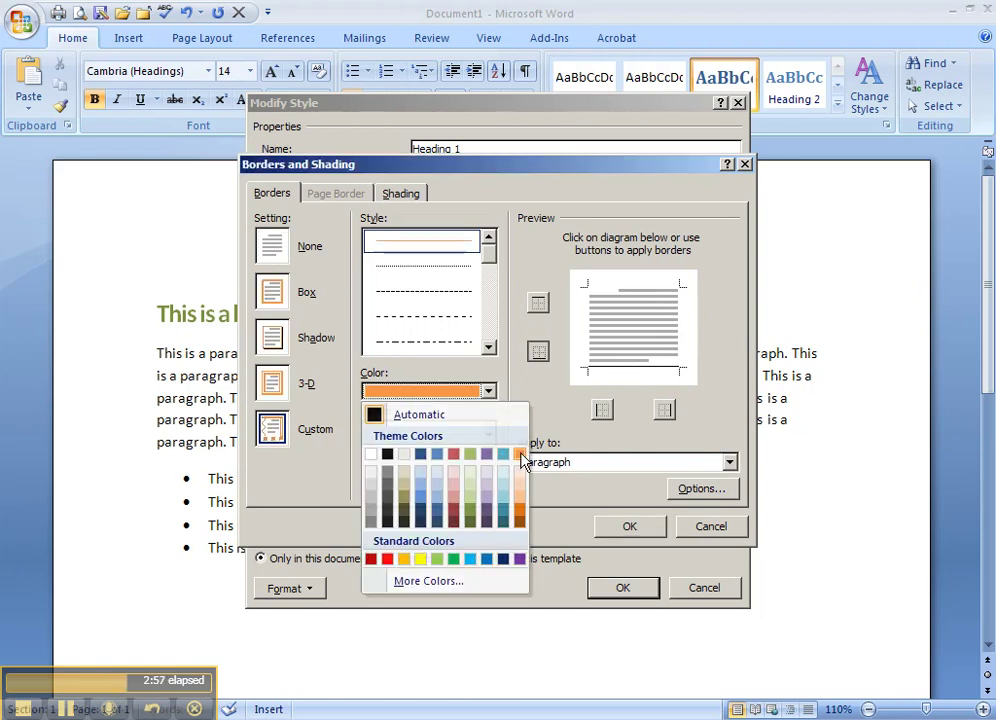
pyautogui.click(629, 528)
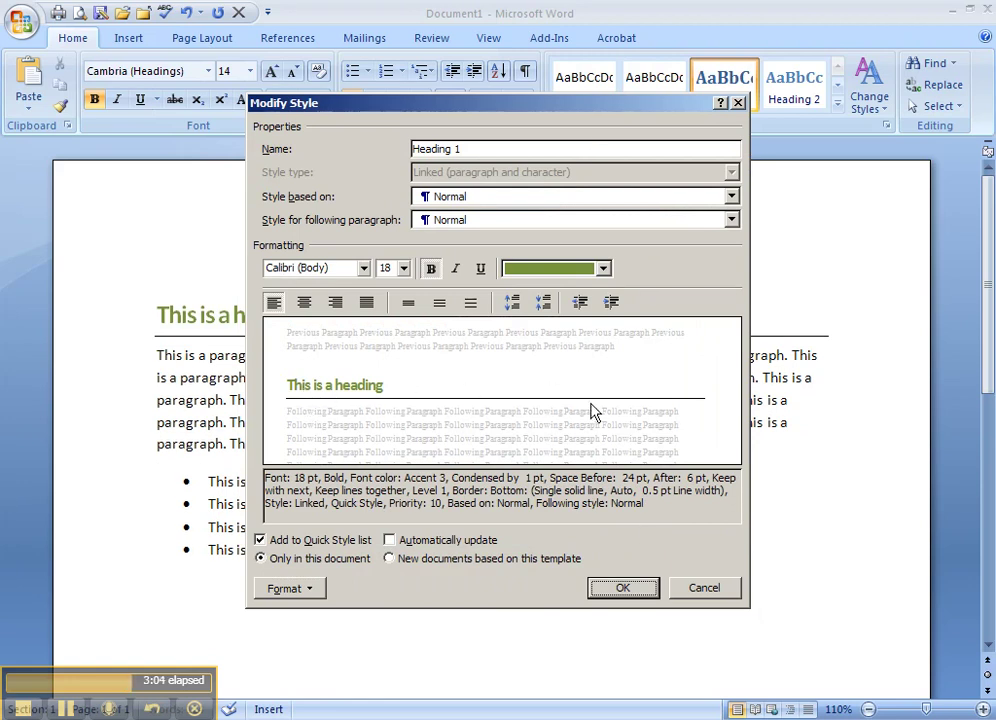
# Try again to color the Heading 1 style's bottom border orange, and apply the modified style.
pyautogui.click(310, 588)
pyautogui.click(318, 485)
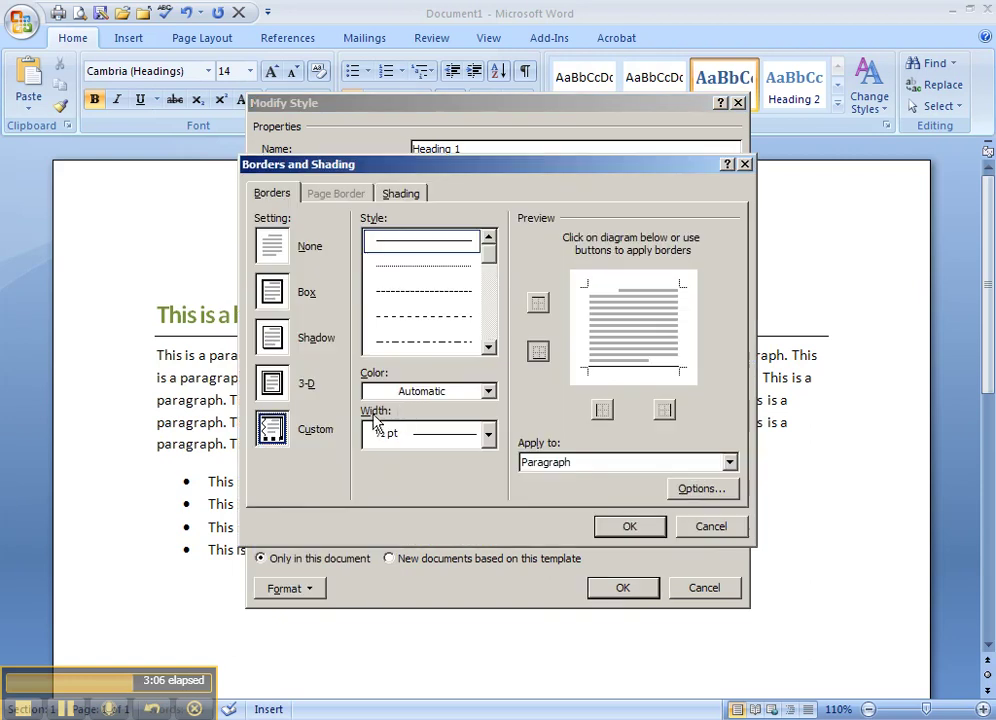
pyautogui.click(432, 391)
pyautogui.click(519, 458)
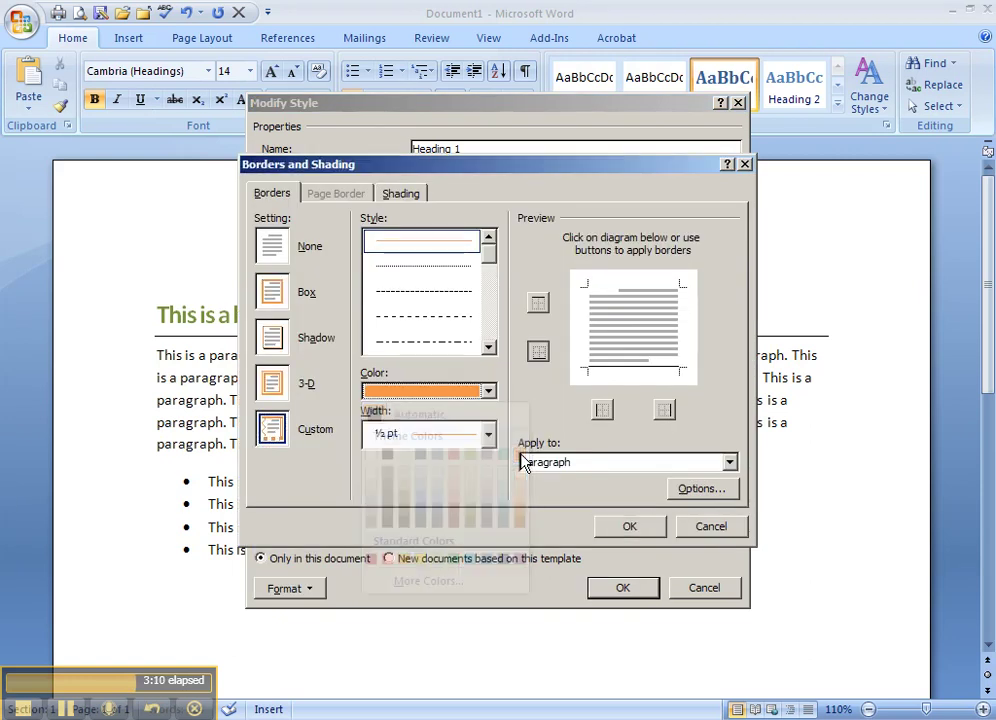
pyautogui.click(634, 530)
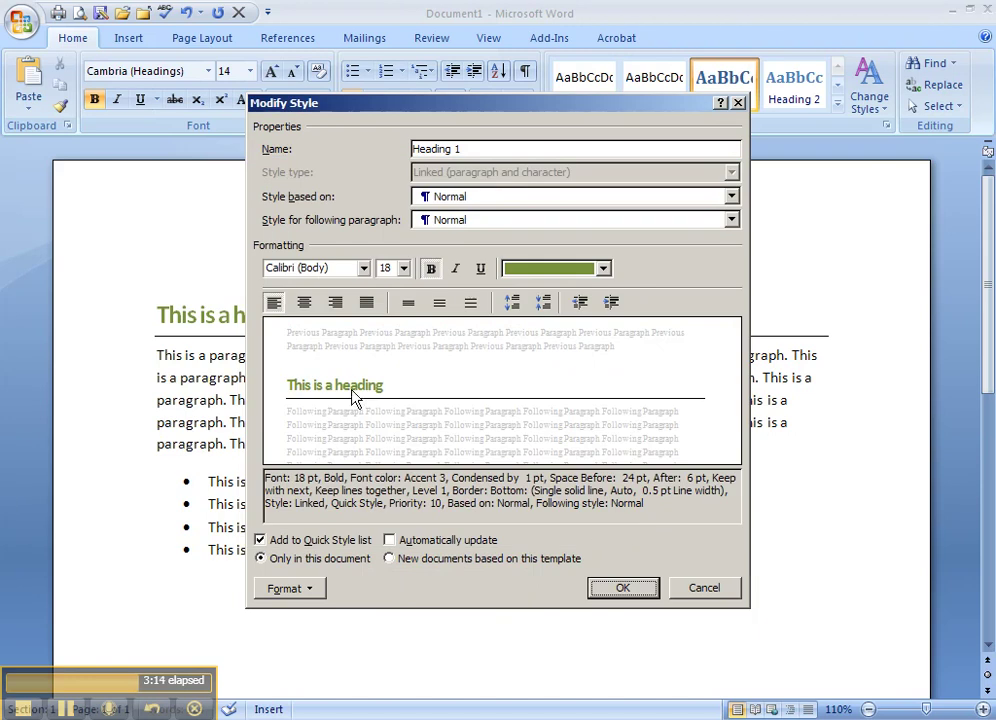
pyautogui.click(316, 595)
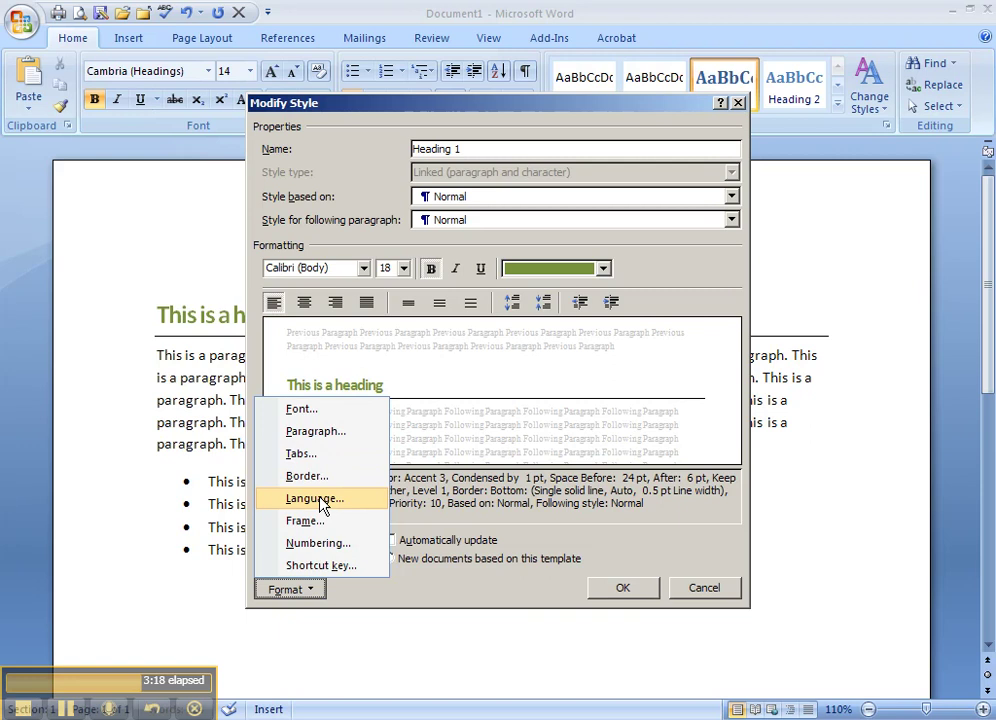
pyautogui.click(620, 586)
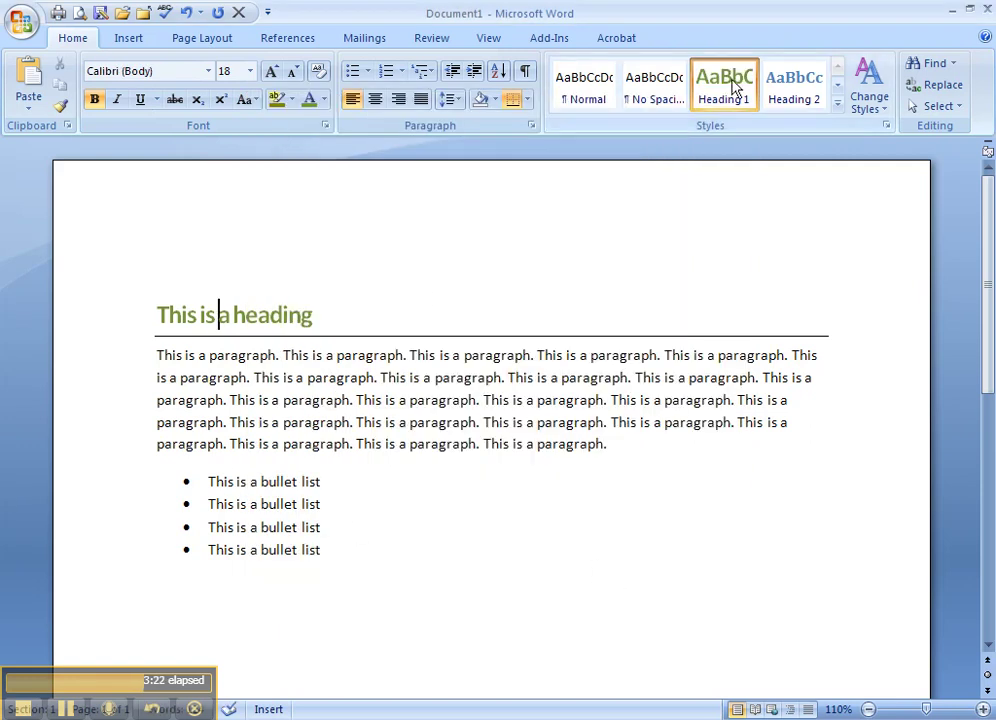
# Try numbering on the four-item bullet list, and return it to bullets using the filled square symbol.
pyautogui.moveTo(218, 481); pyautogui.dragTo(331, 560)
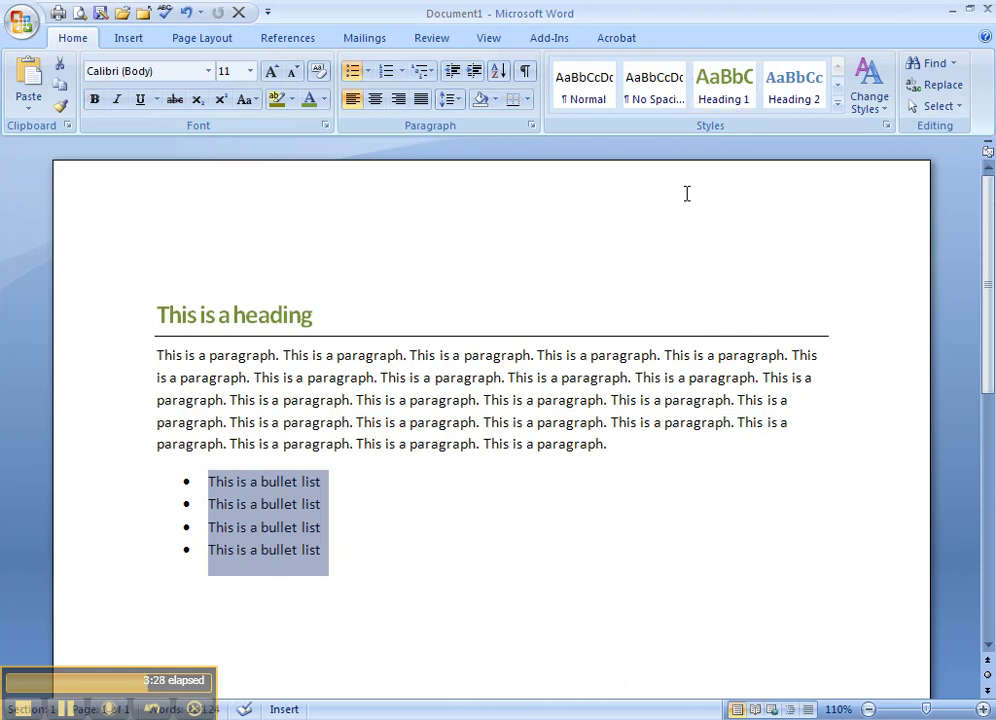
pyautogui.click(390, 74)
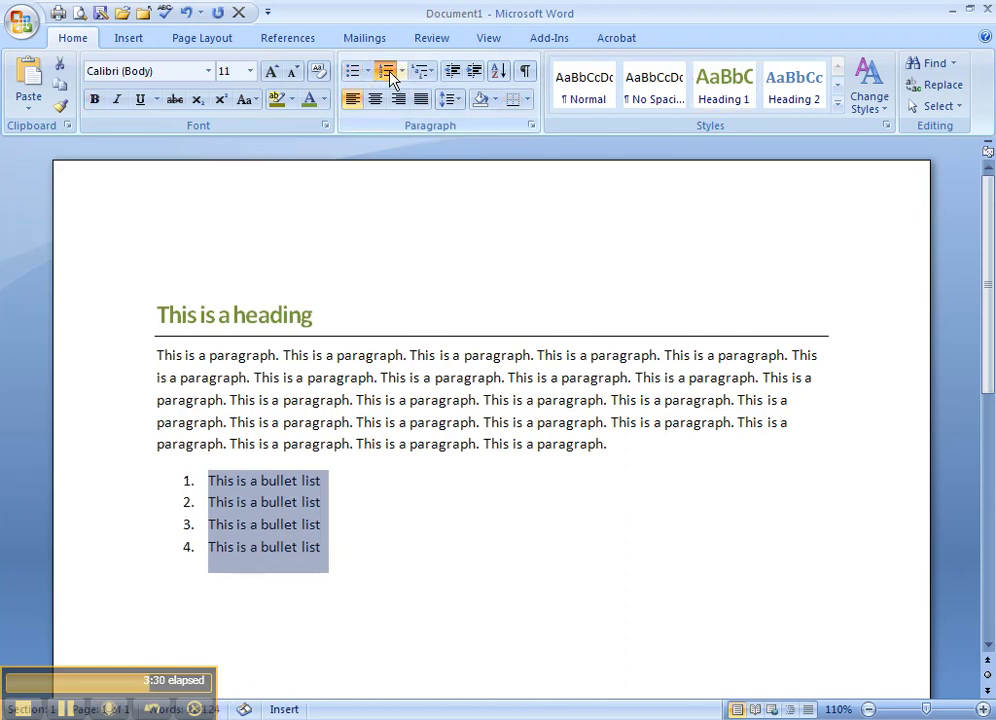
pyautogui.click(353, 71)
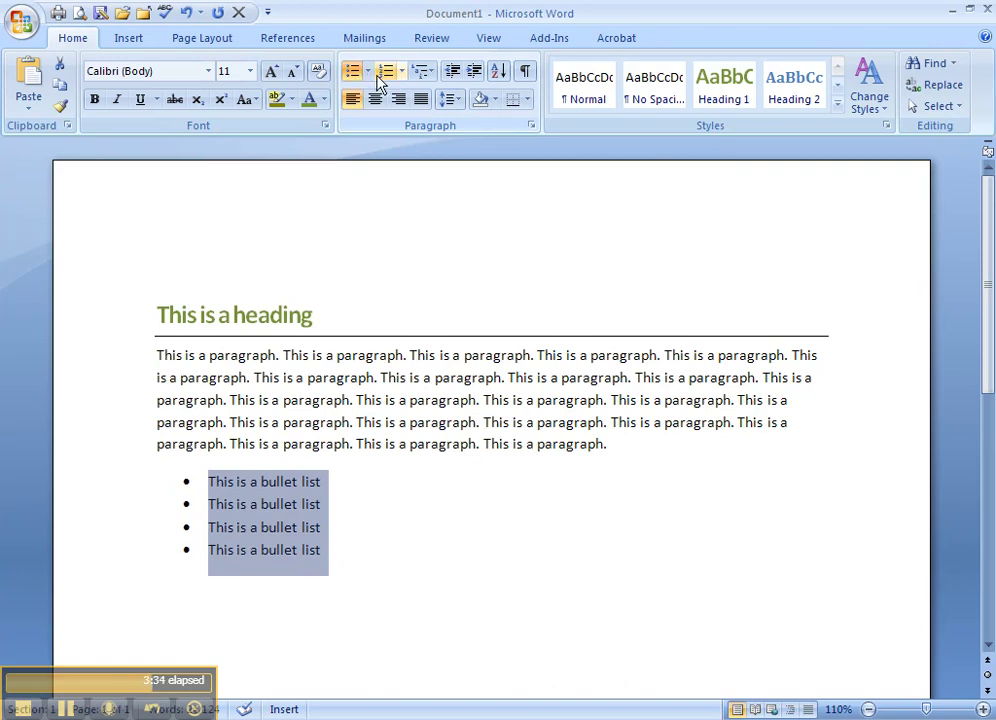
pyautogui.click(368, 72)
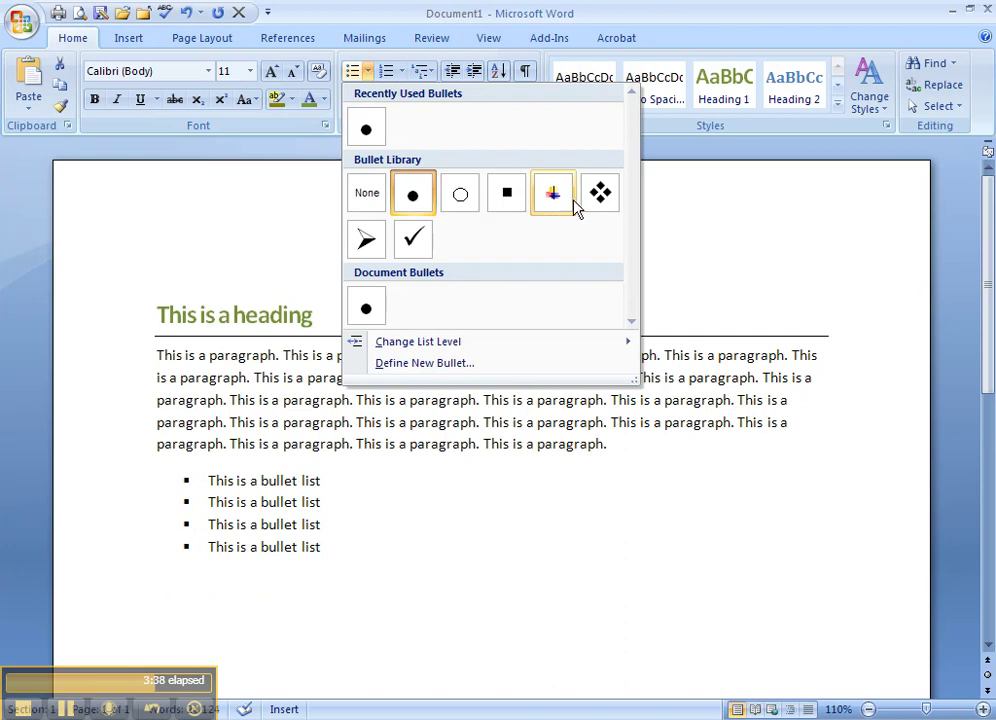
pyautogui.click(507, 195)
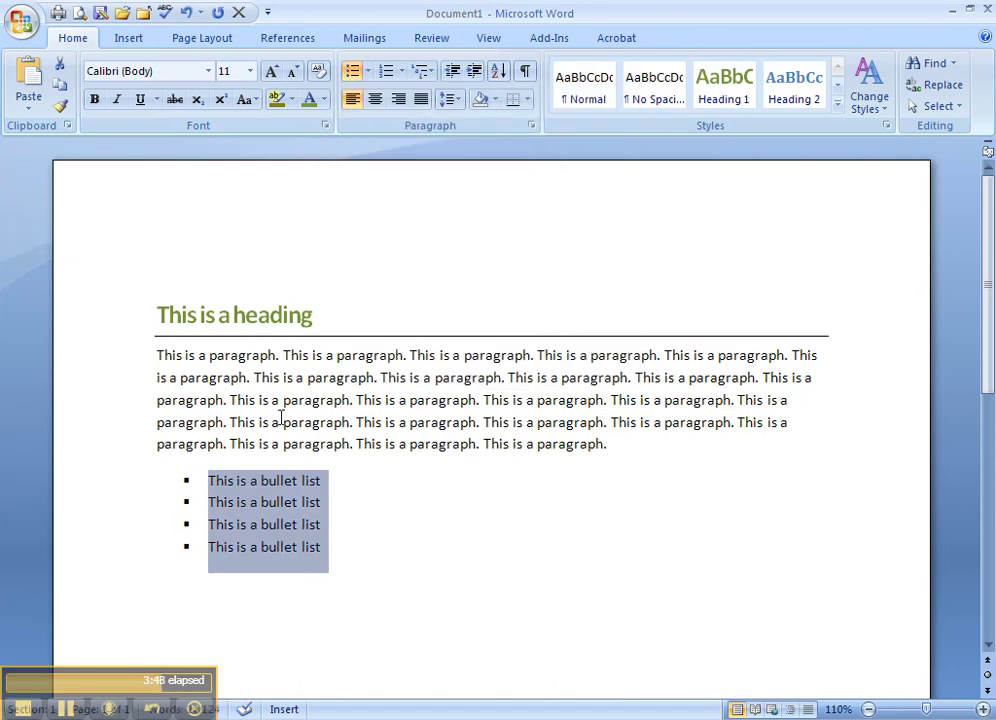
# Start a new quick style from the selected square-bulleted list and name it "my unordered bullets".
pyautogui.rightClick(277, 492)
pyautogui.moveTo(338, 473)
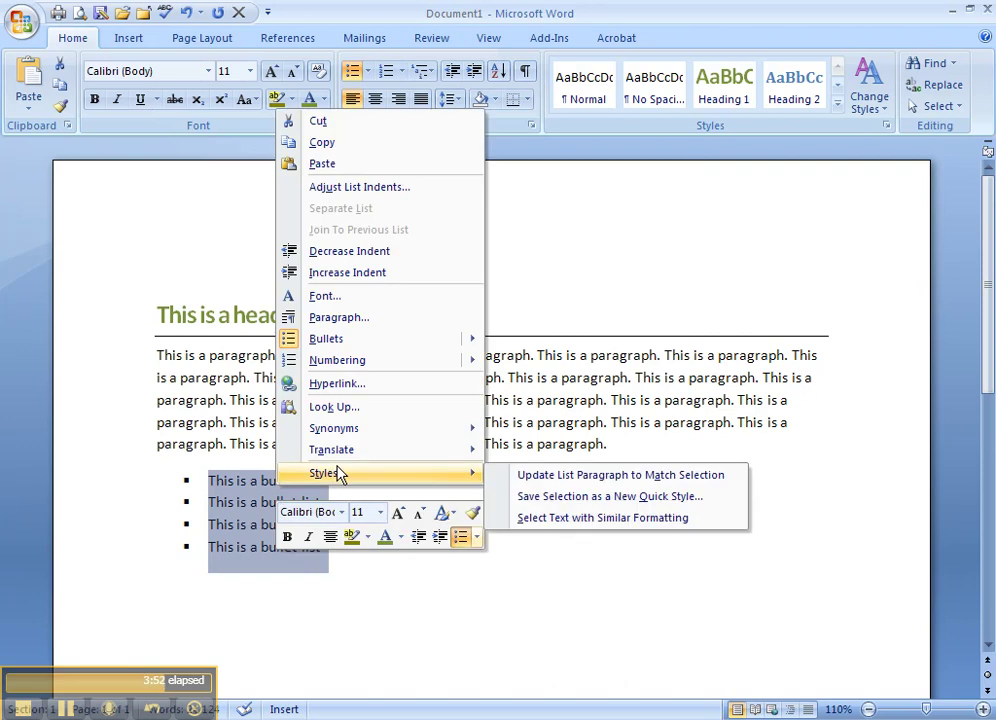
pyautogui.click(567, 497)
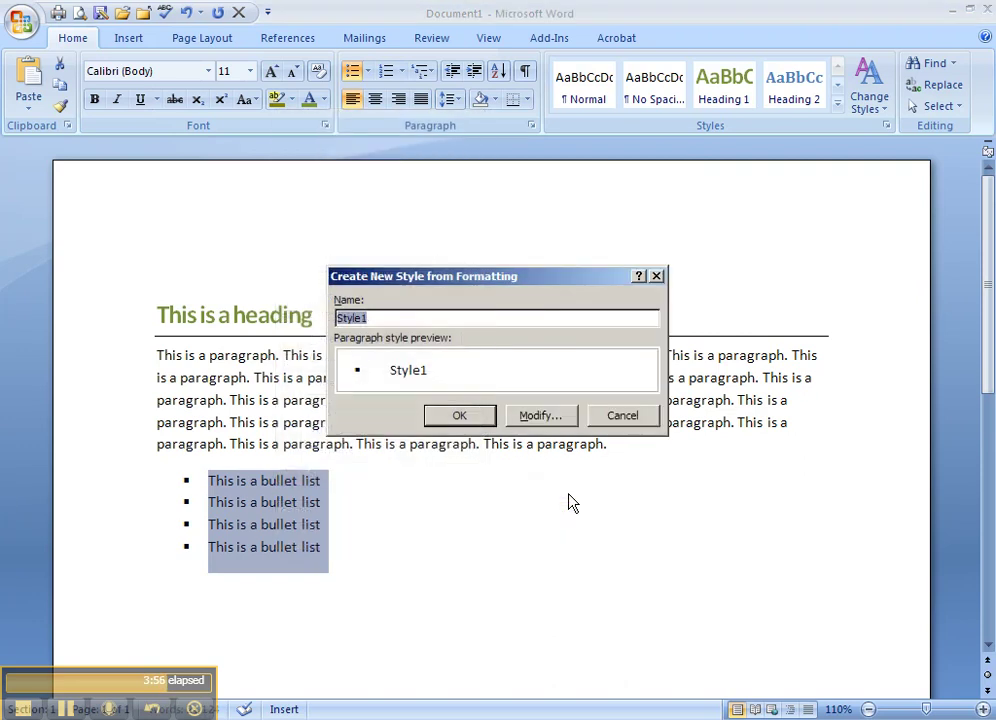
pyautogui.write('my Bullets')
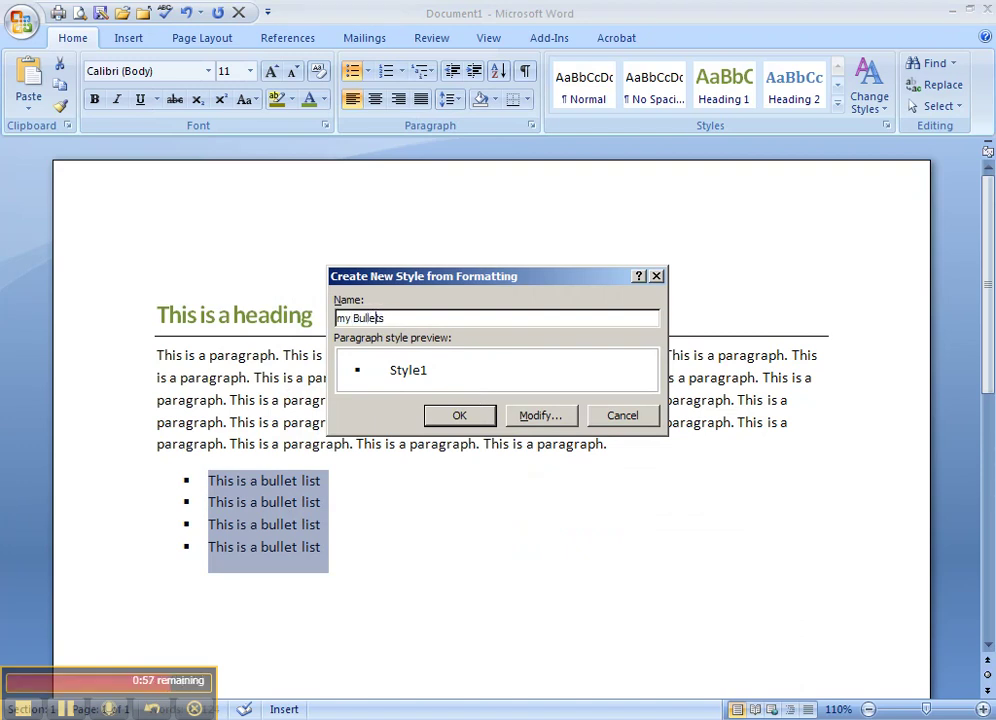
pyautogui.click(360, 318)
pyautogui.press('BackSpace')
pyautogui.write('unordered b')
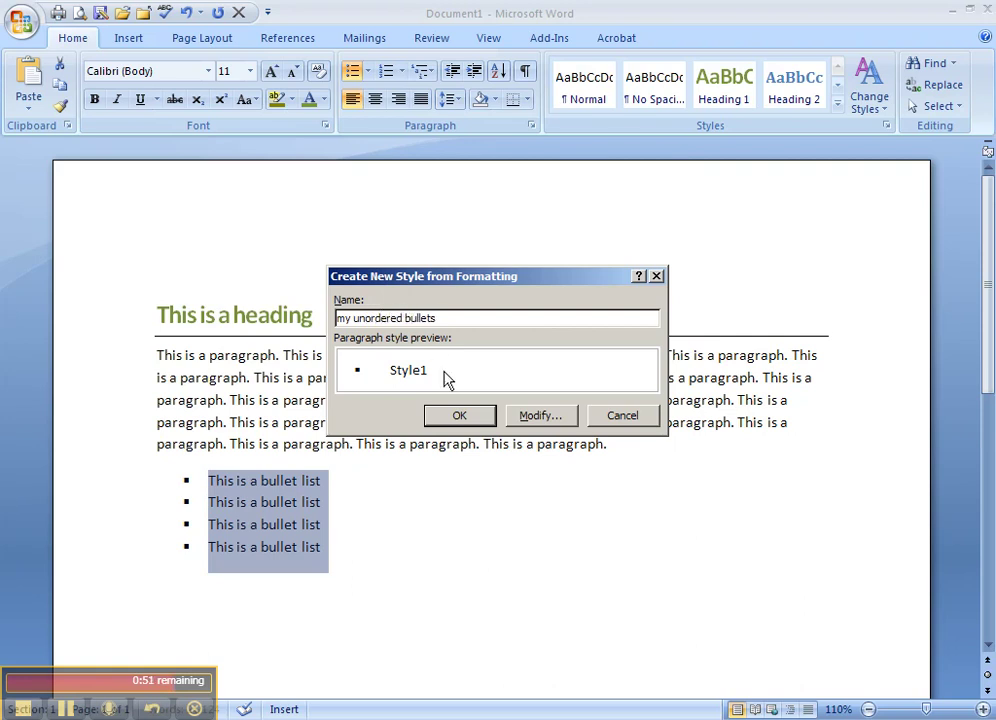
# Open the new style's full settings and try the filled square bullet in its numbering and bullets options.
pyautogui.click(553, 416)
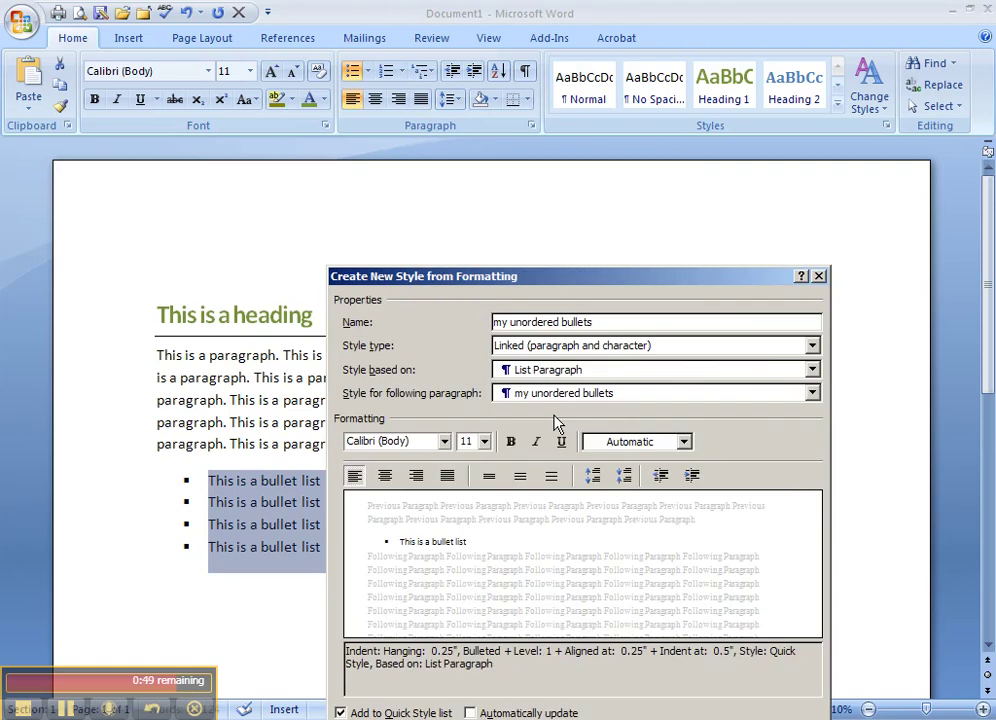
pyautogui.moveTo(598, 283); pyautogui.dragTo(591, 139)
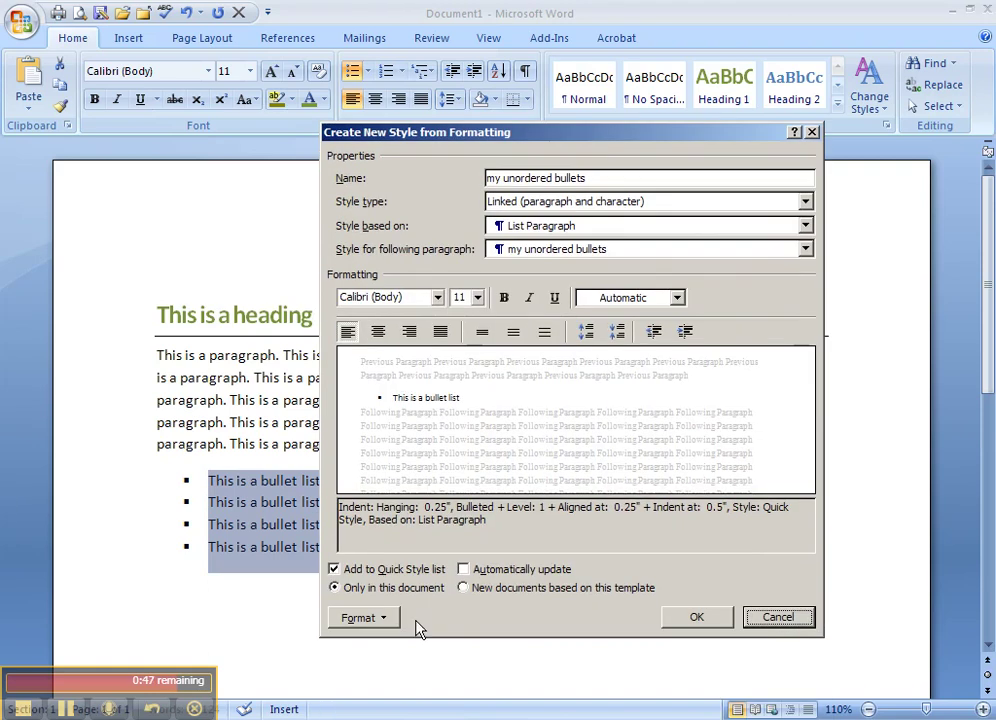
pyautogui.click(360, 618)
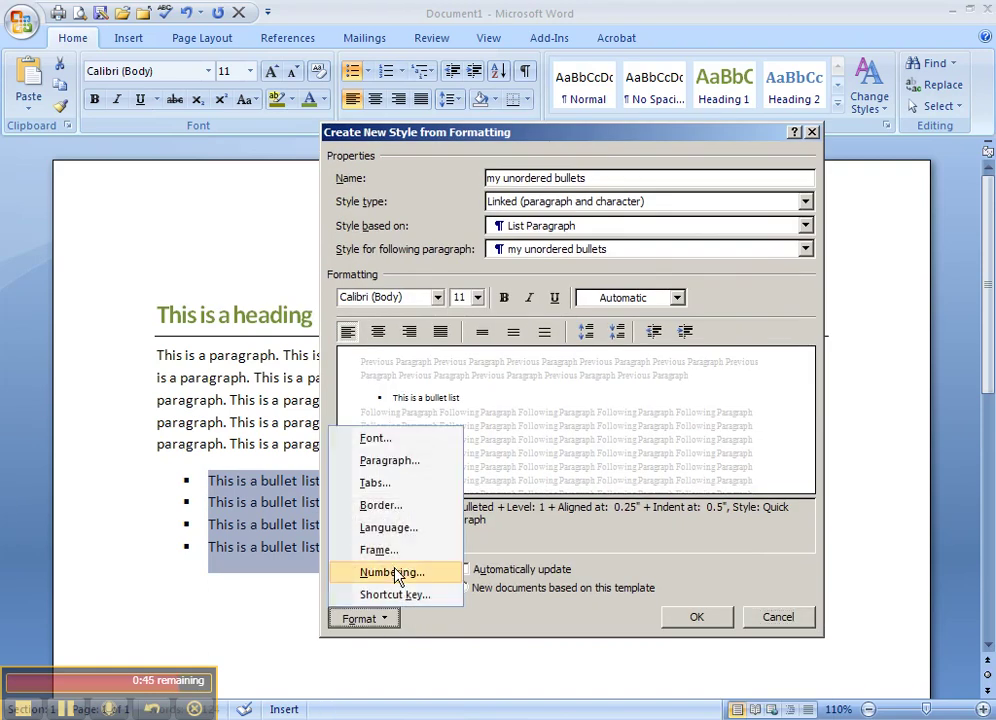
pyautogui.click(394, 573)
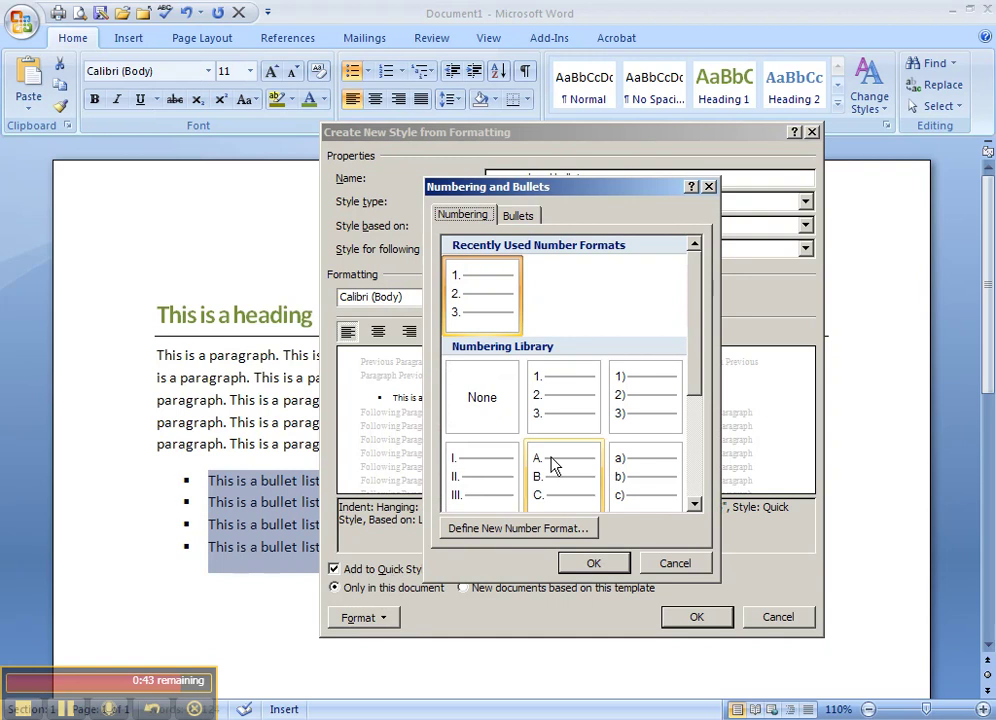
pyautogui.moveTo(691, 356)
pyautogui.mouseDown()
pyautogui.moveTo(696, 445)
pyautogui.moveTo(695, 340)
pyautogui.mouseUp()
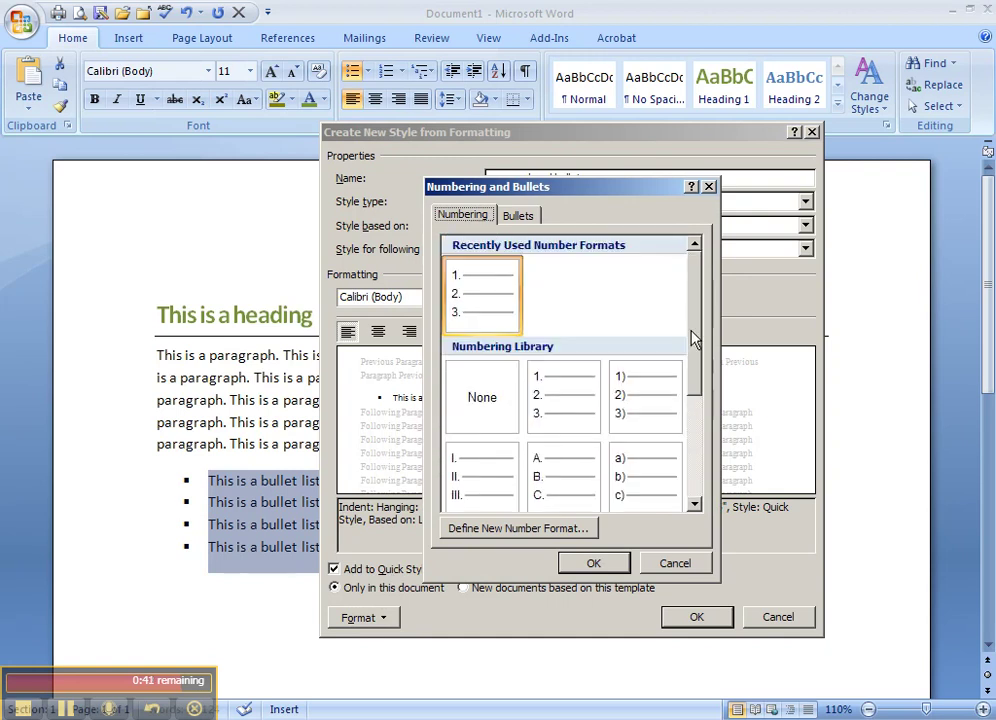
pyautogui.click(518, 215)
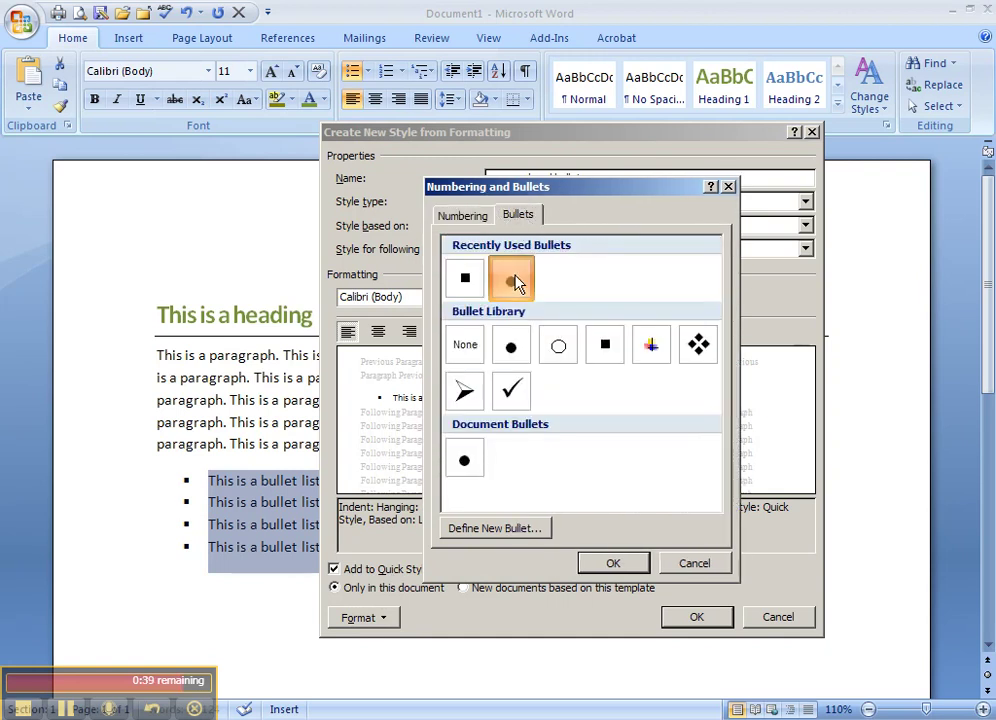
pyautogui.click(463, 279)
pyautogui.click(607, 345)
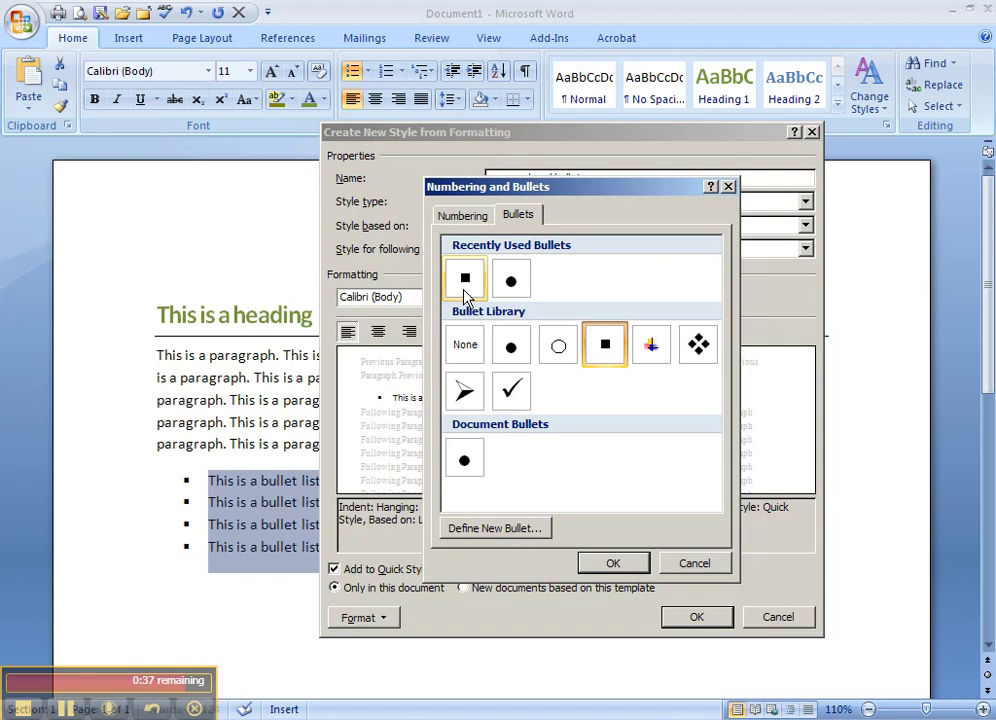
pyautogui.click(465, 293)
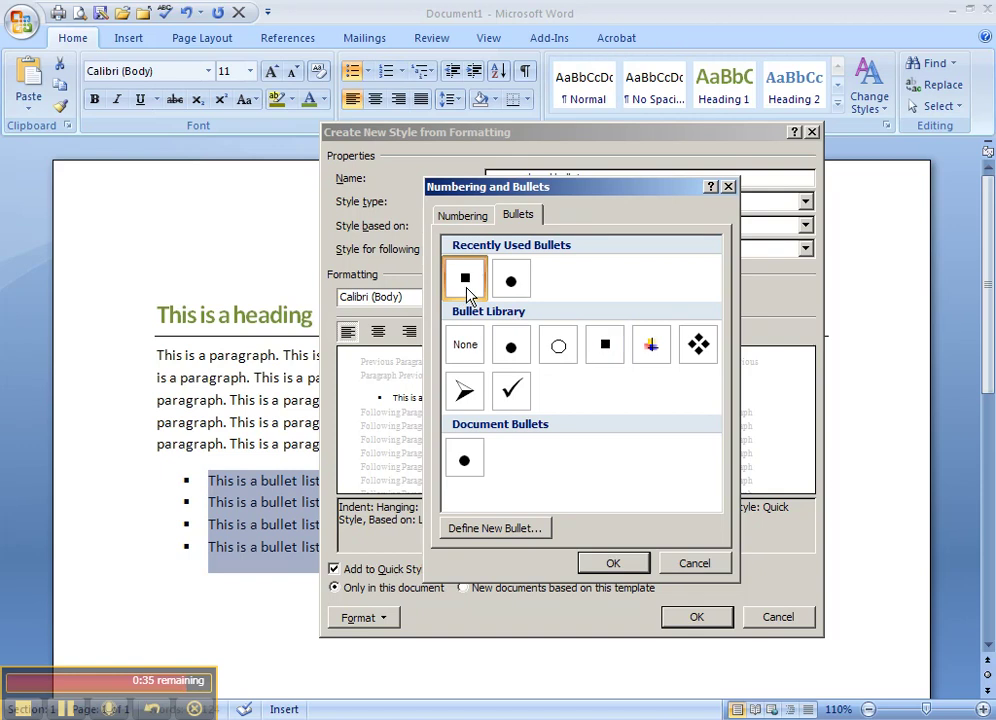
# Look at the Wingdings symbols available for defining a new bullet, and discard the bullet changes.
pyautogui.click(514, 528)
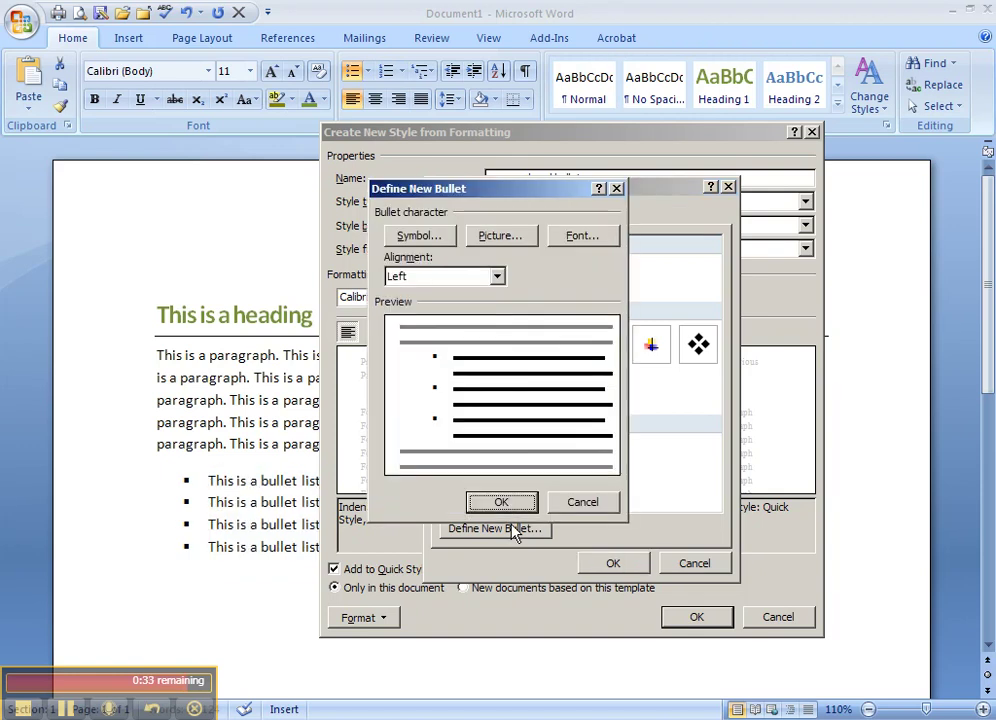
pyautogui.click(410, 236)
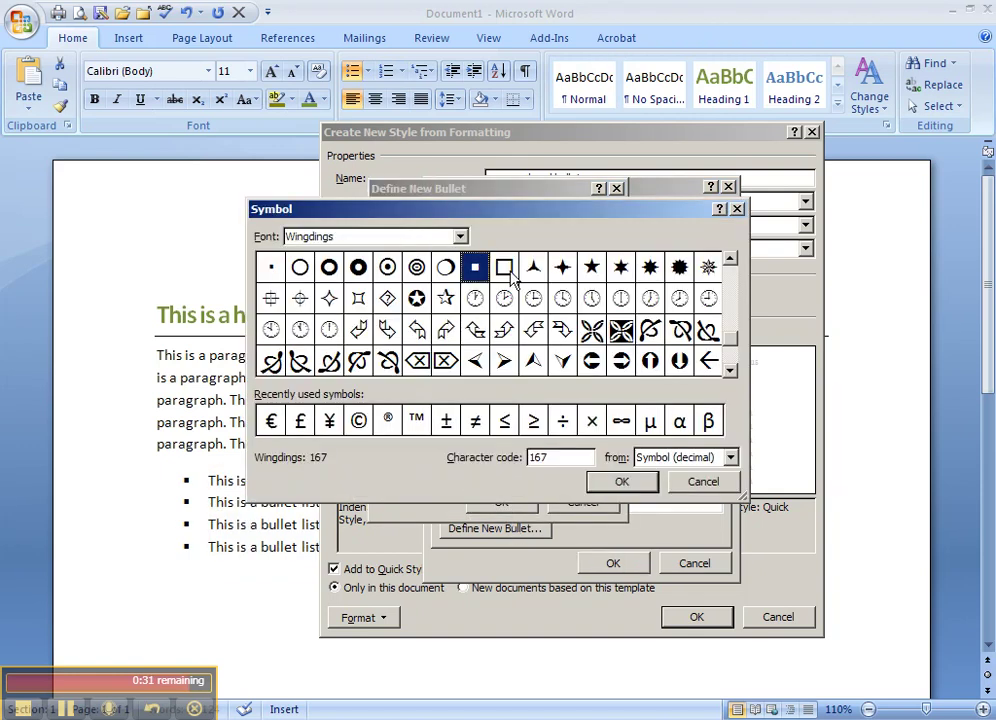
pyautogui.click(725, 481)
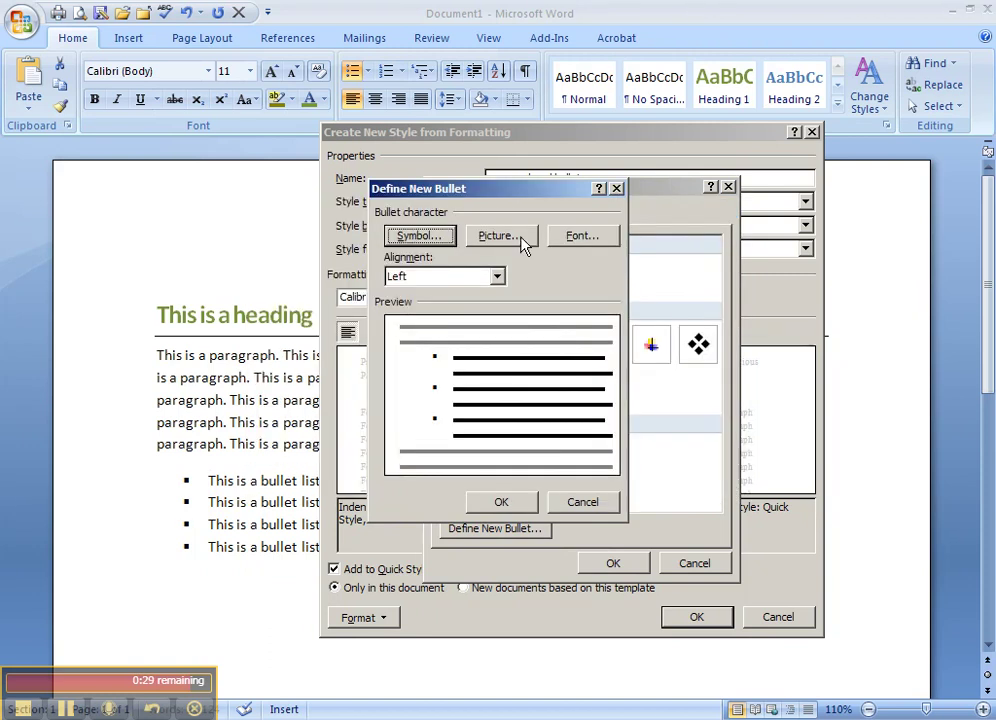
pyautogui.click(580, 499)
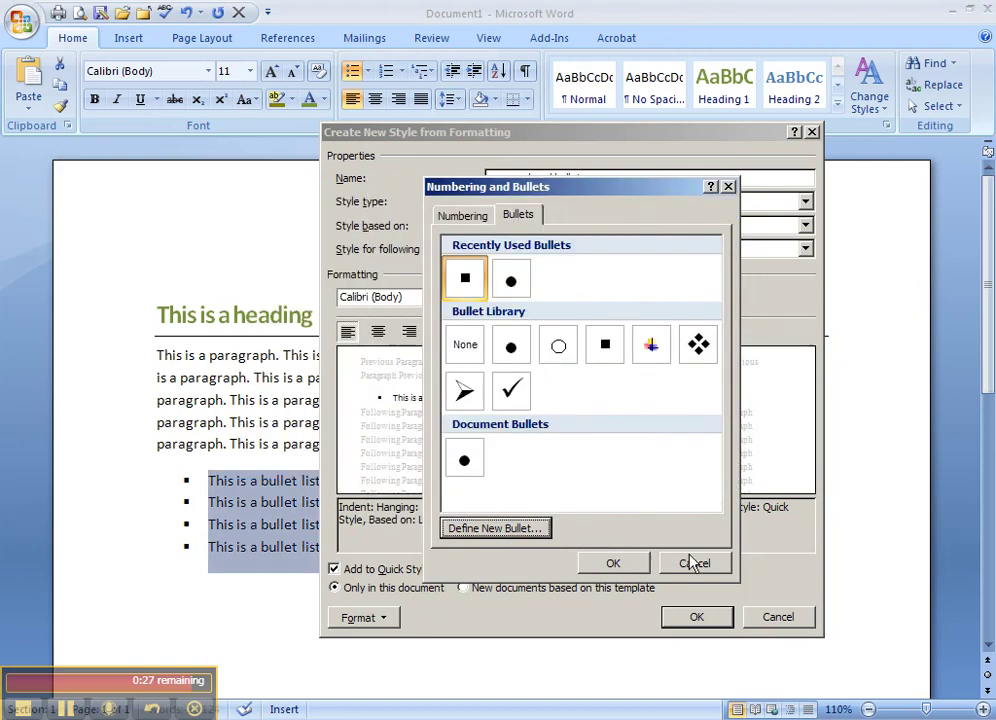
pyautogui.click(695, 562)
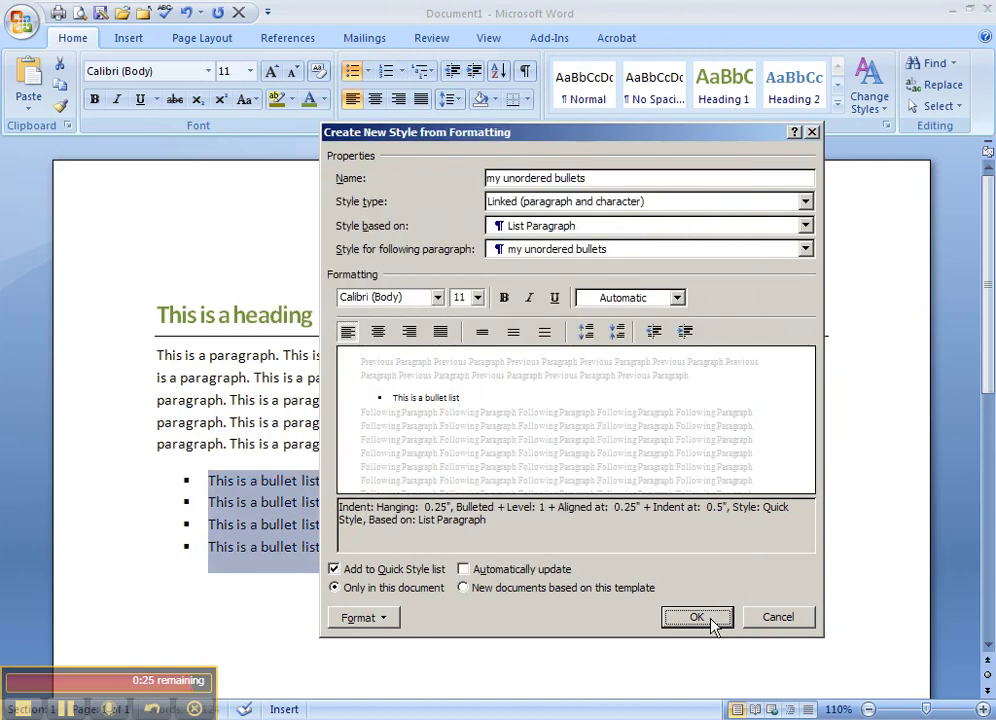
# Create the "my unordered bullets" style and place the cursor at the end of the second bullet item.
pyautogui.click(697, 617)
pyautogui.click(245, 502)
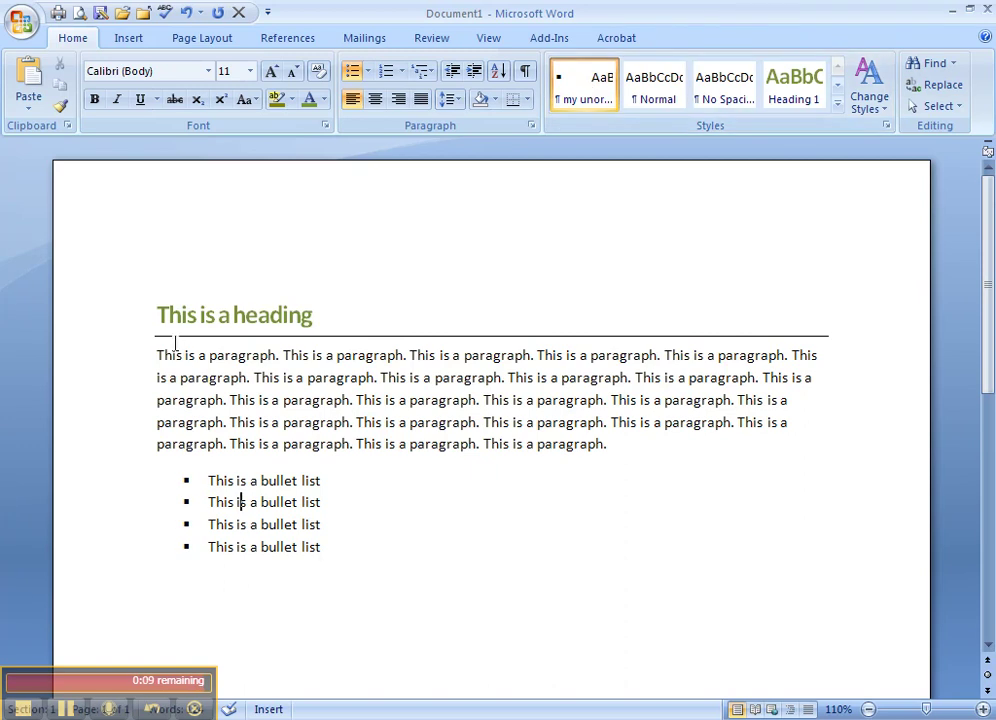
pyautogui.moveTo(158, 310); pyautogui.dragTo(333, 507)
pyautogui.click(349, 507)
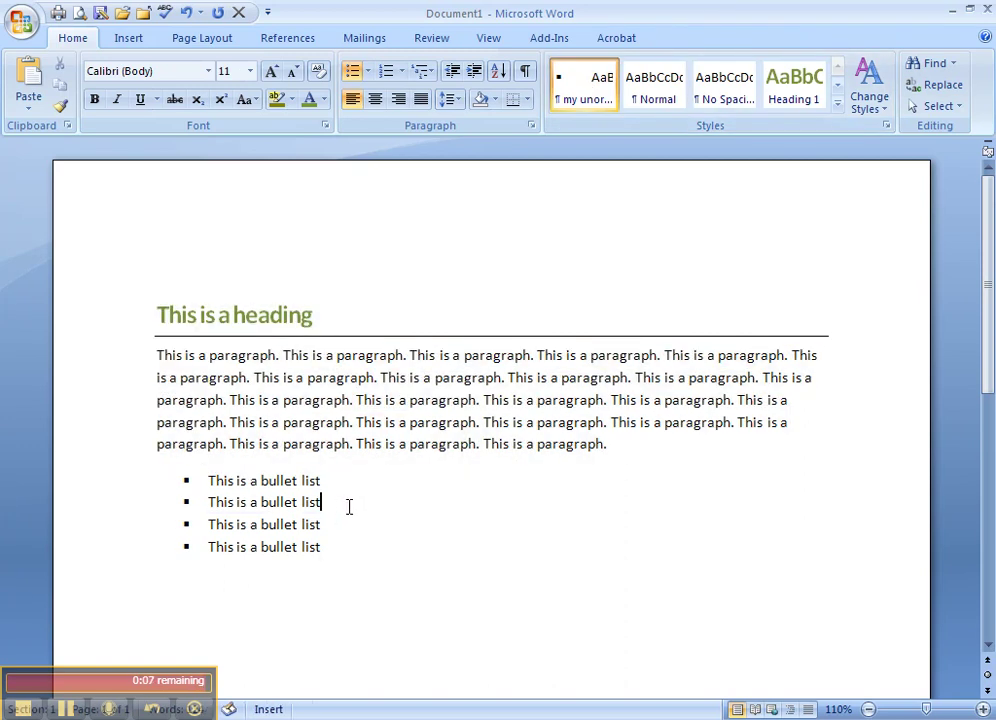